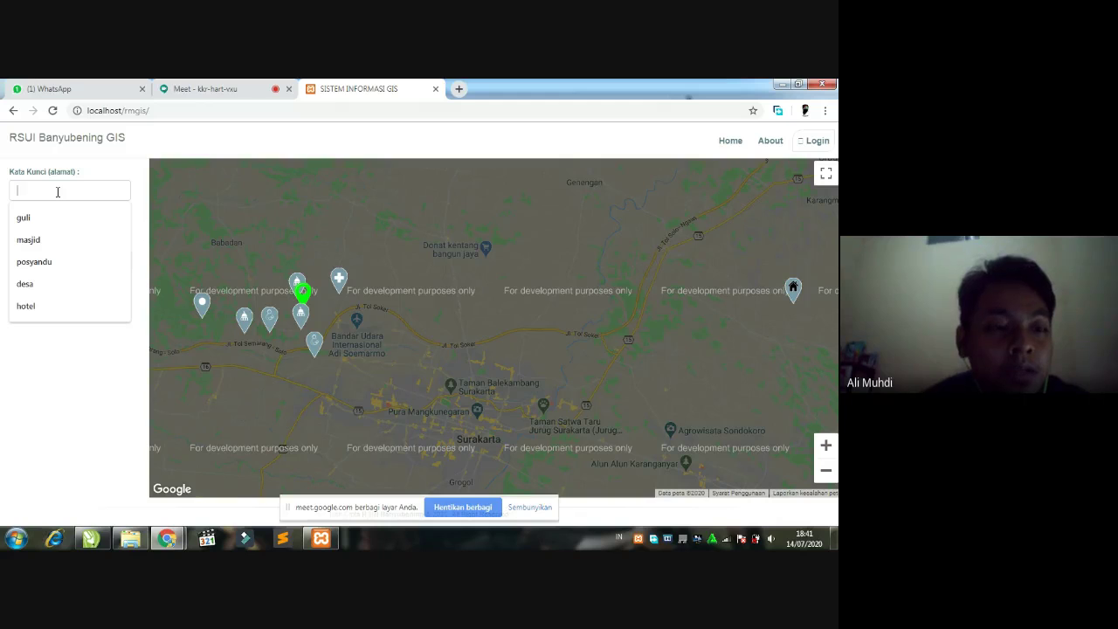
- Close the address suggestion list and bring up the login form on the public map
click(40, 432)
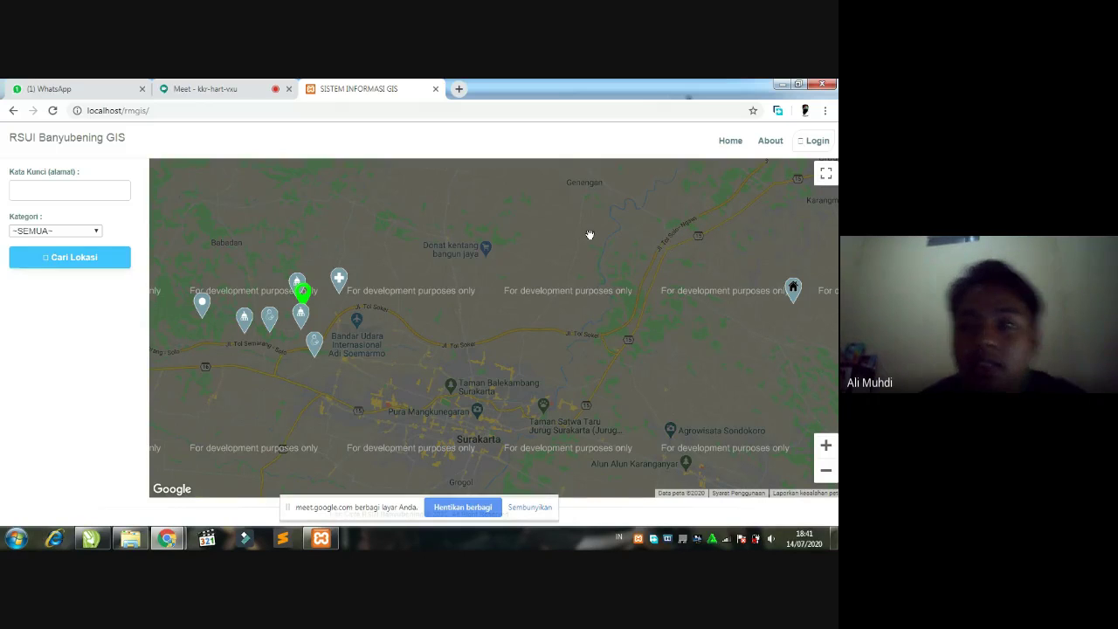
click(817, 147)
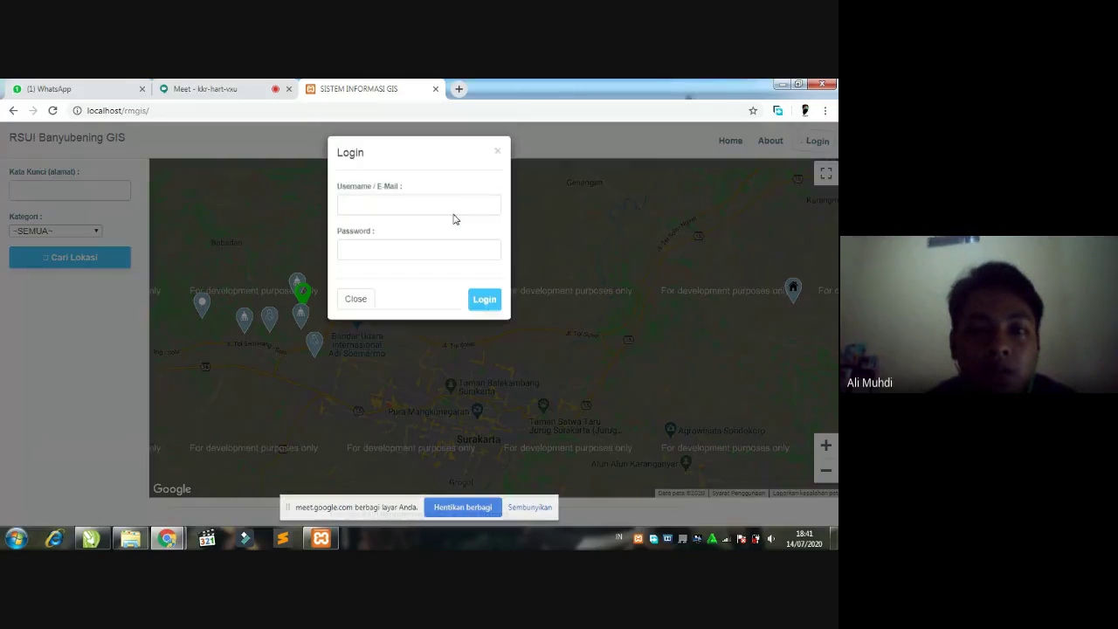
- Try logging in with the saved admin username and a password, then dismiss the failure warning
click(408, 211)
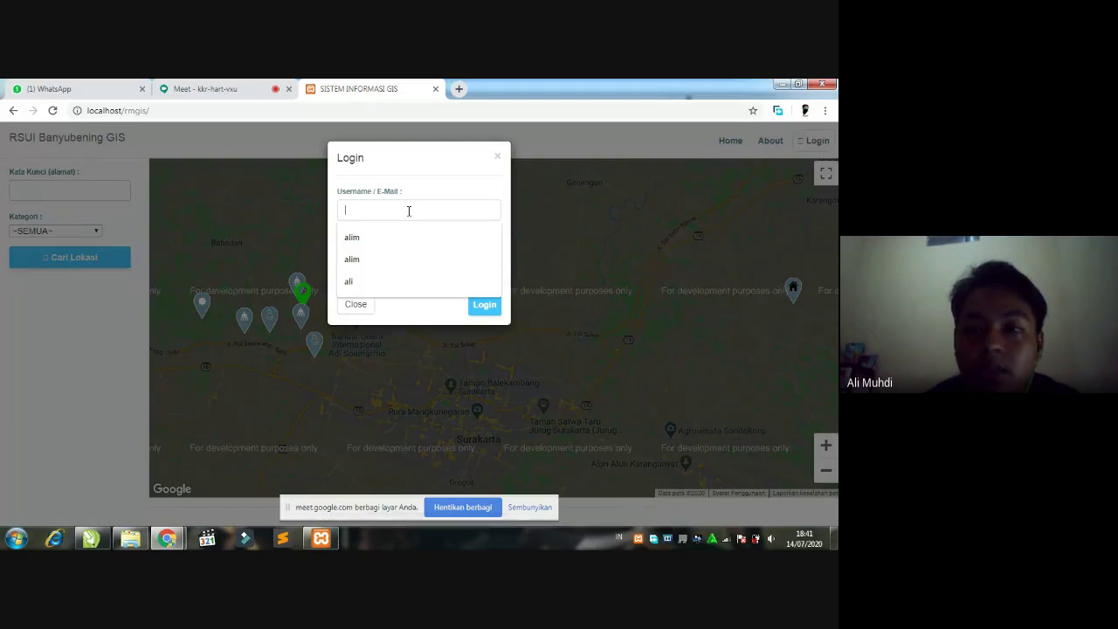
click(352, 238)
click(362, 256)
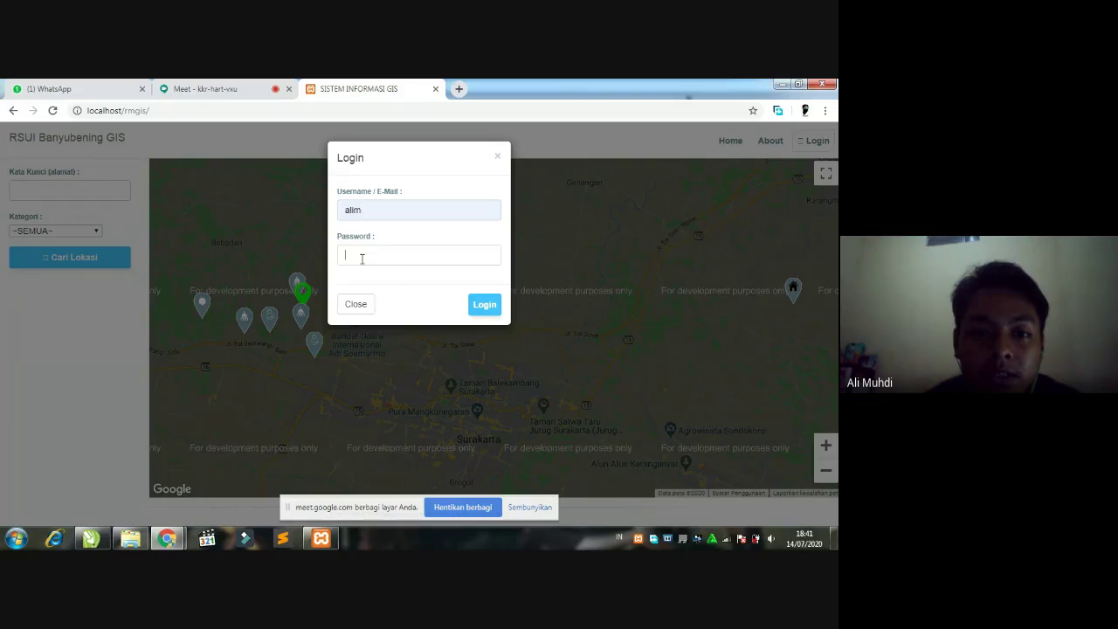
text(•••)
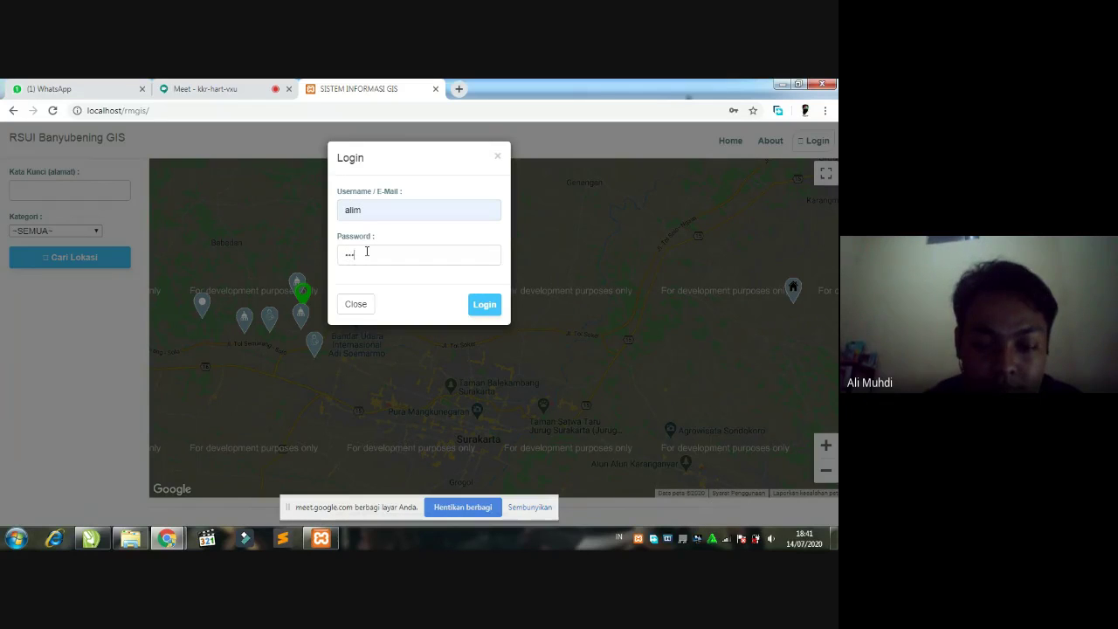
text(•••)
click(478, 304)
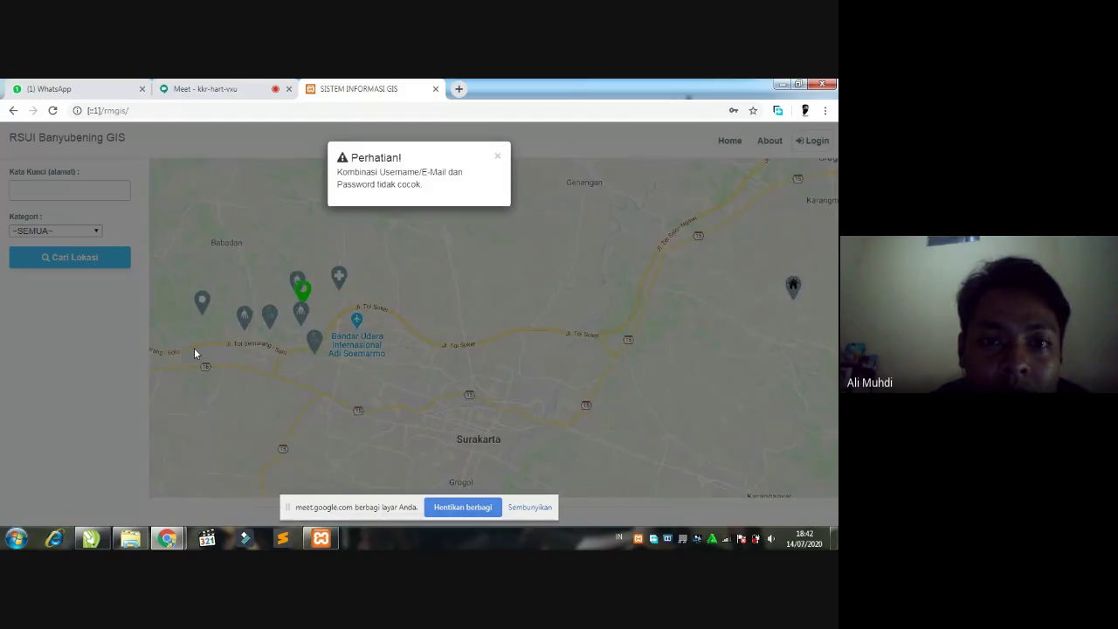
click(497, 159)
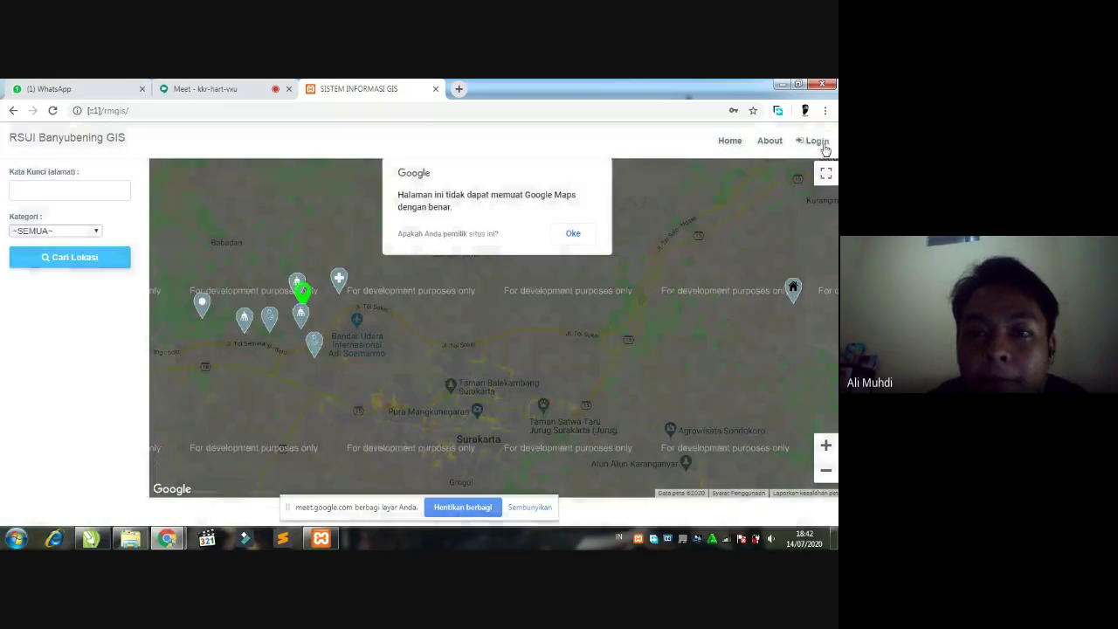
- Retype the password and retry the login, declining the browser's password save and dismissing the warning
click(814, 141)
click(391, 254)
key(BackSpace)
key(BackSpace)
key(BackSpace)
key(BackSpace)
key(BackSpace)
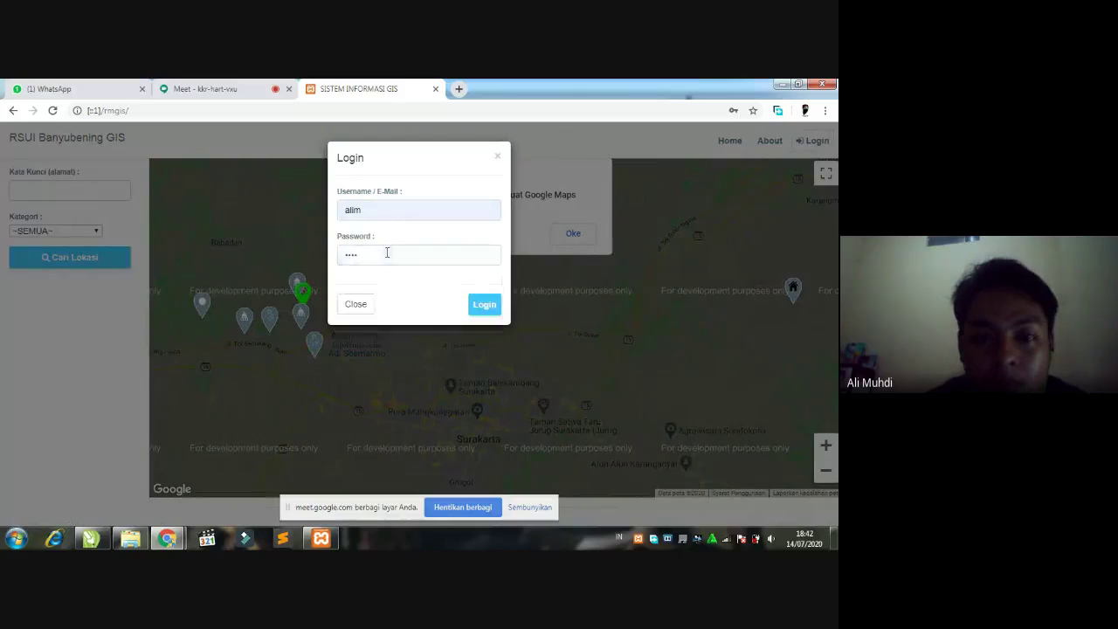
text(123)
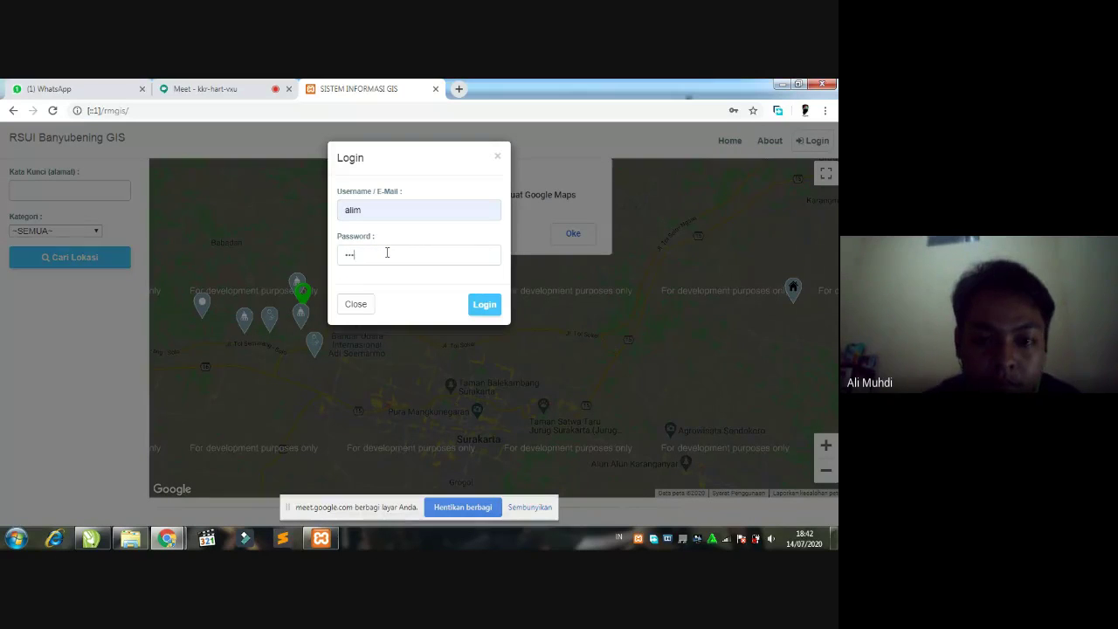
click(485, 304)
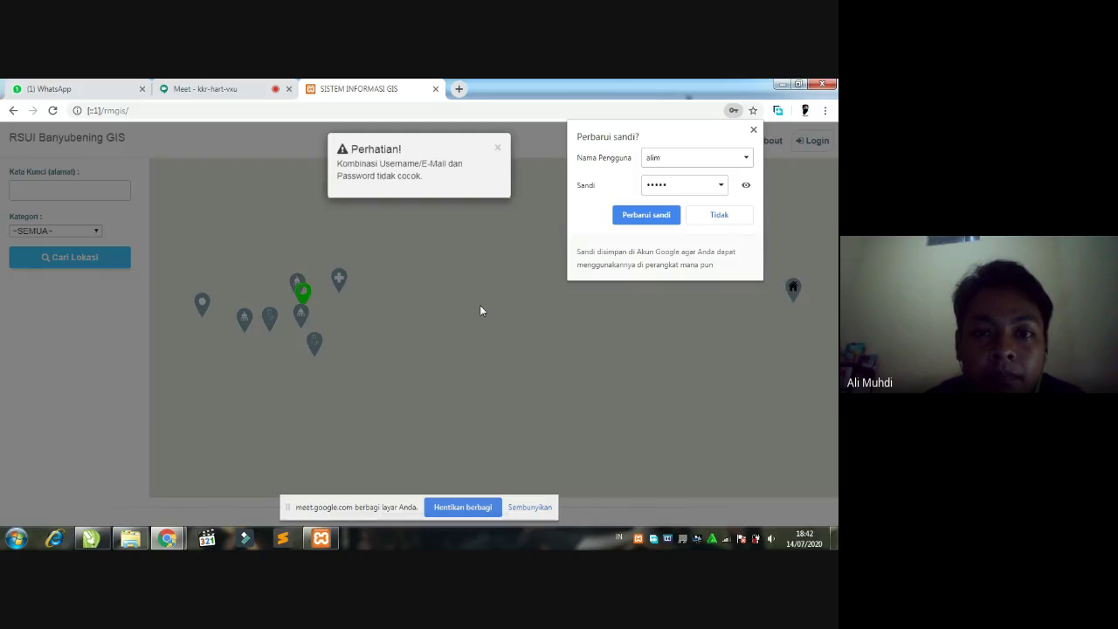
click(718, 215)
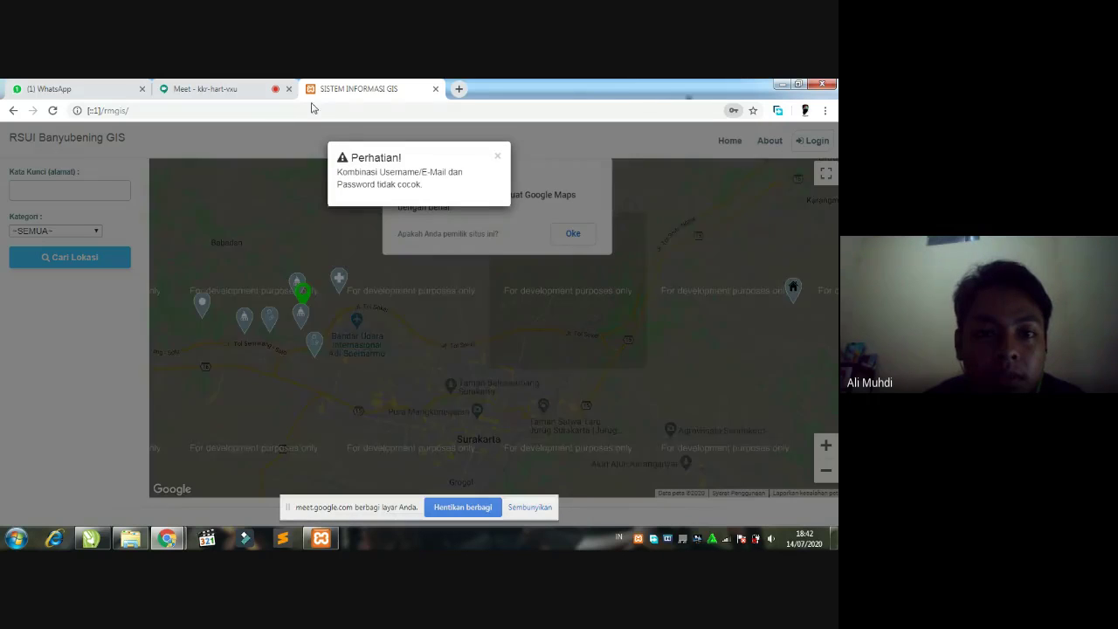
click(496, 157)
- Reselect the saved admin username, correct the password, and sign in successfully
click(573, 234)
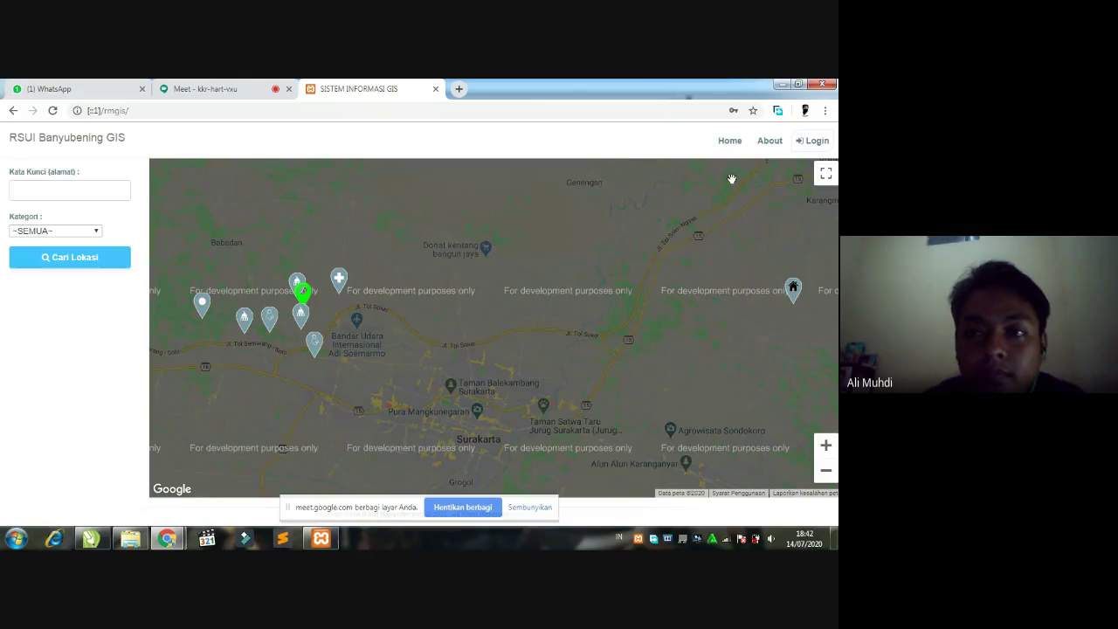
click(813, 142)
click(401, 207)
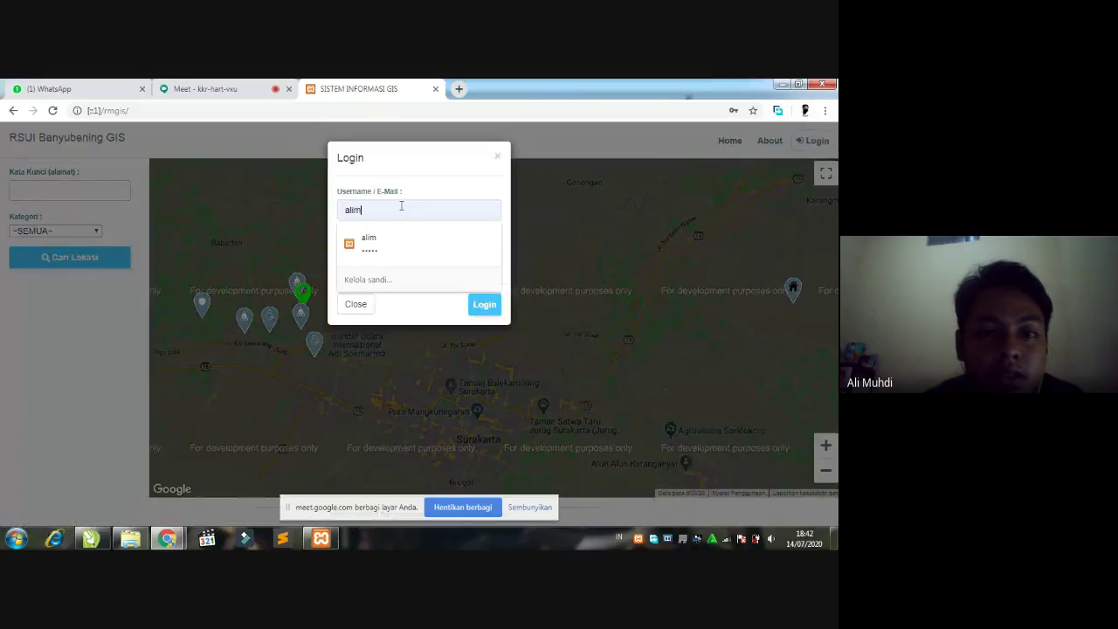
text(HHHH)
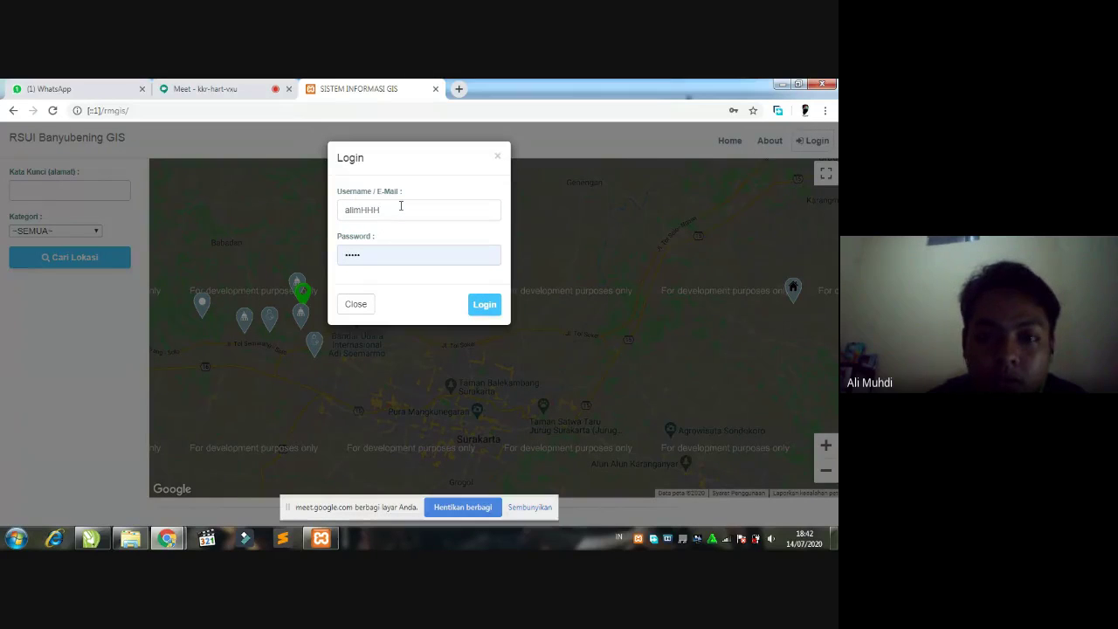
key(BackSpace)
key(BackSpace)
key(BackSpace)
click(392, 249)
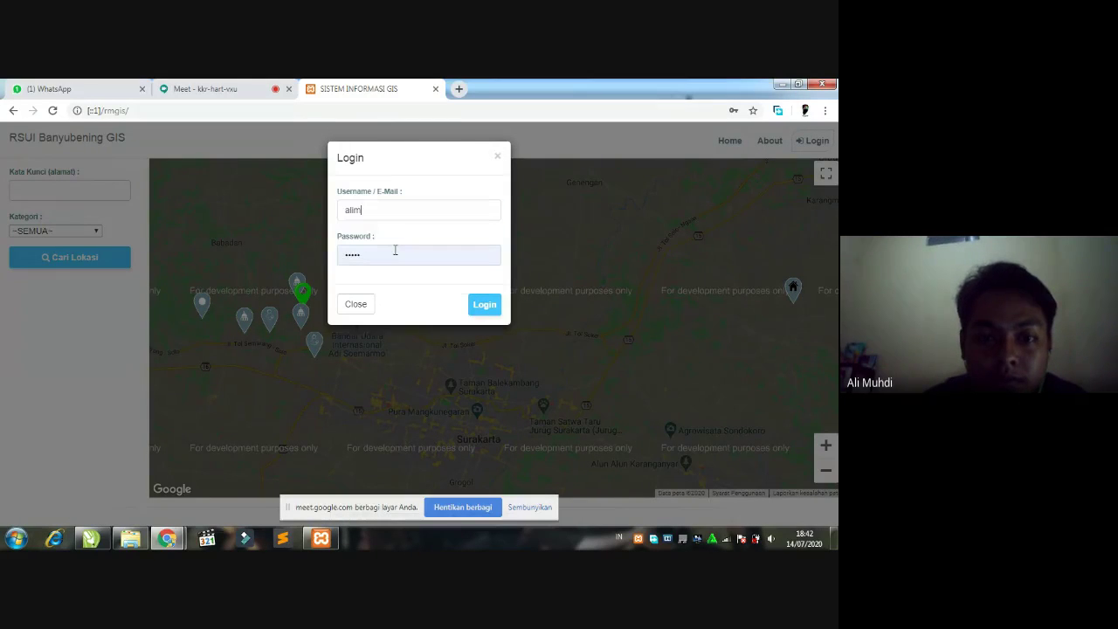
click(385, 256)
key(BackSpace)
key(BackSpace)
key(BackSpace)
key(BackSpace)
key(BackSpace)
text(a)
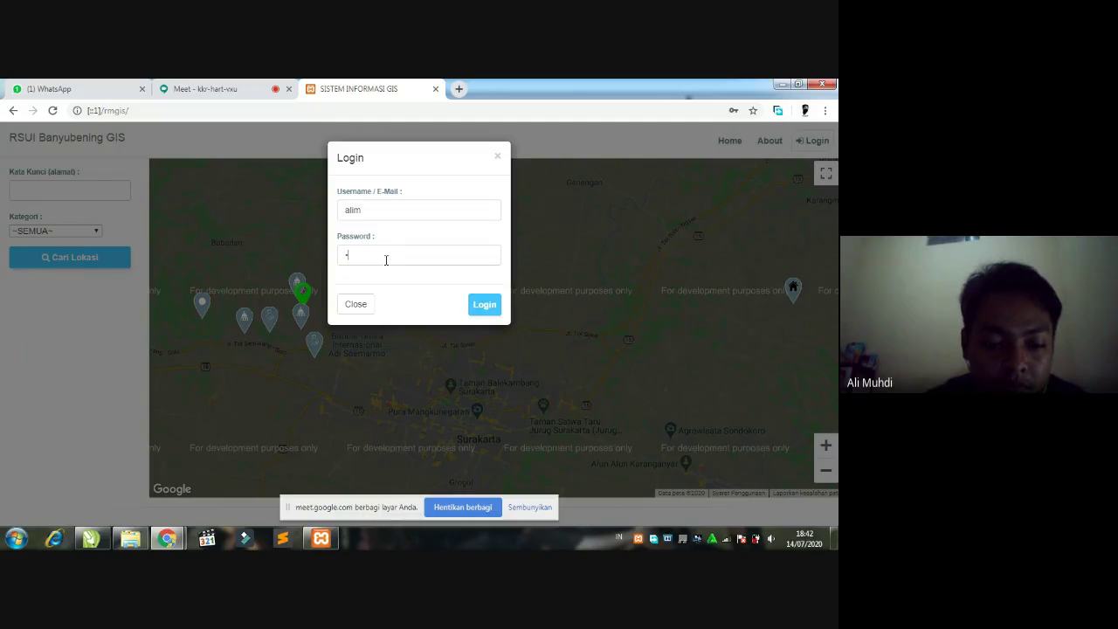
click(485, 307)
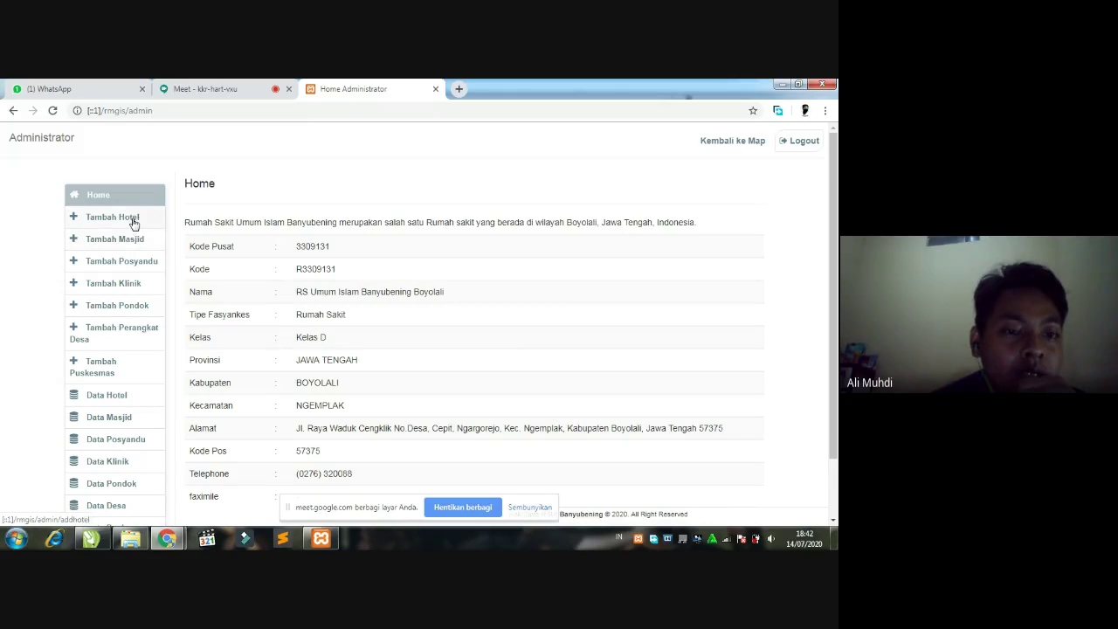
- Open the Tambah Masjid form from the administrator sidebar
scroll(132, 260, down, 2)
scroll(132, 258, up, 2)
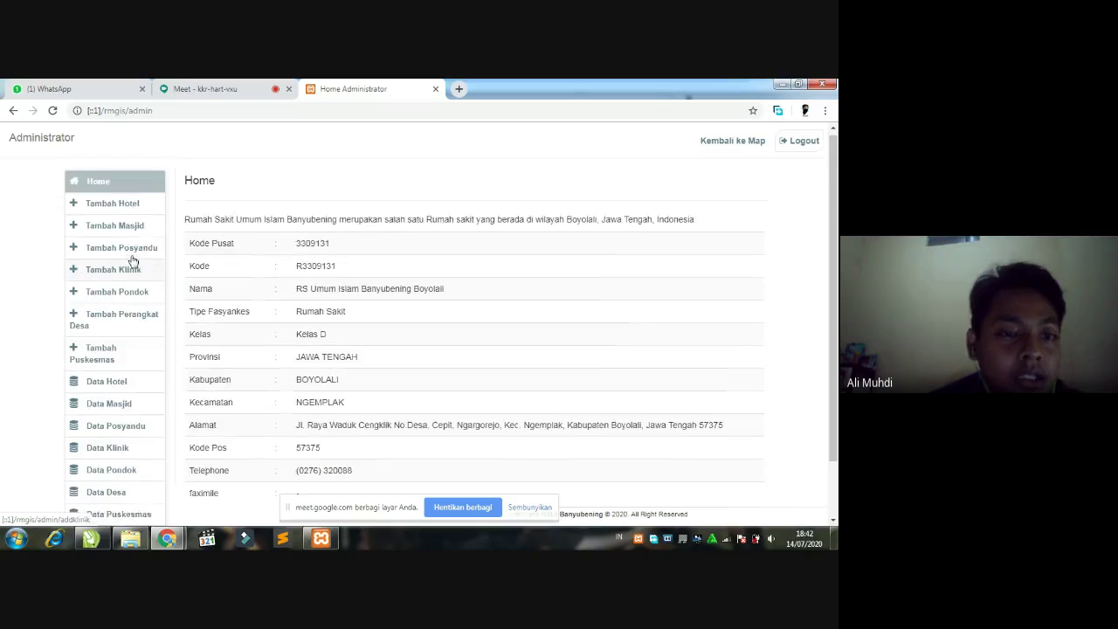
scroll(131, 254, down, 2)
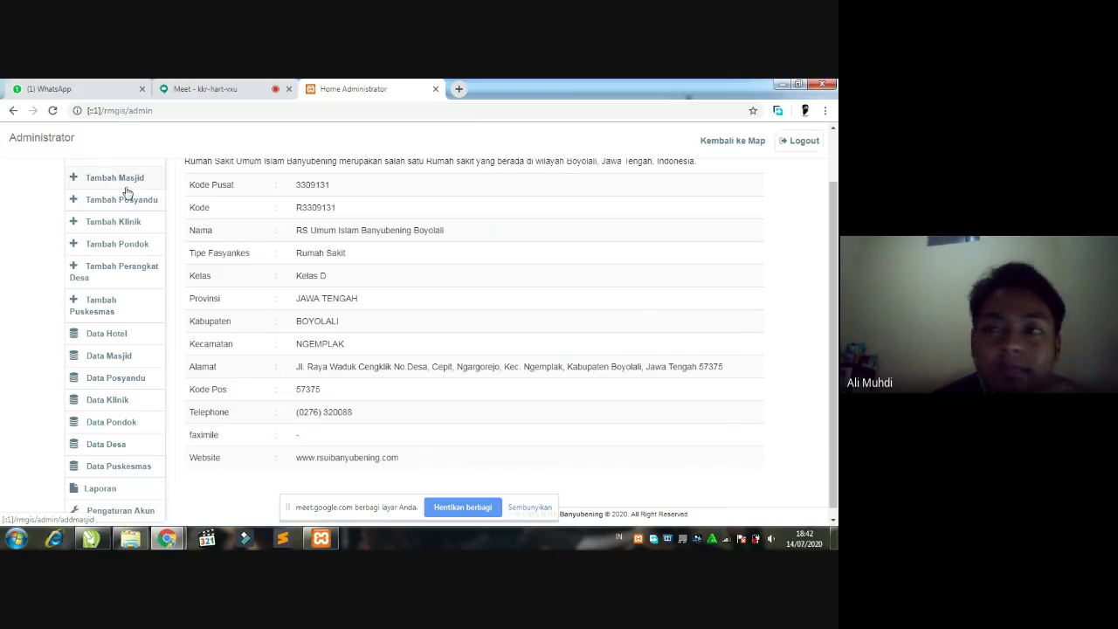
scroll(117, 297, down, 1)
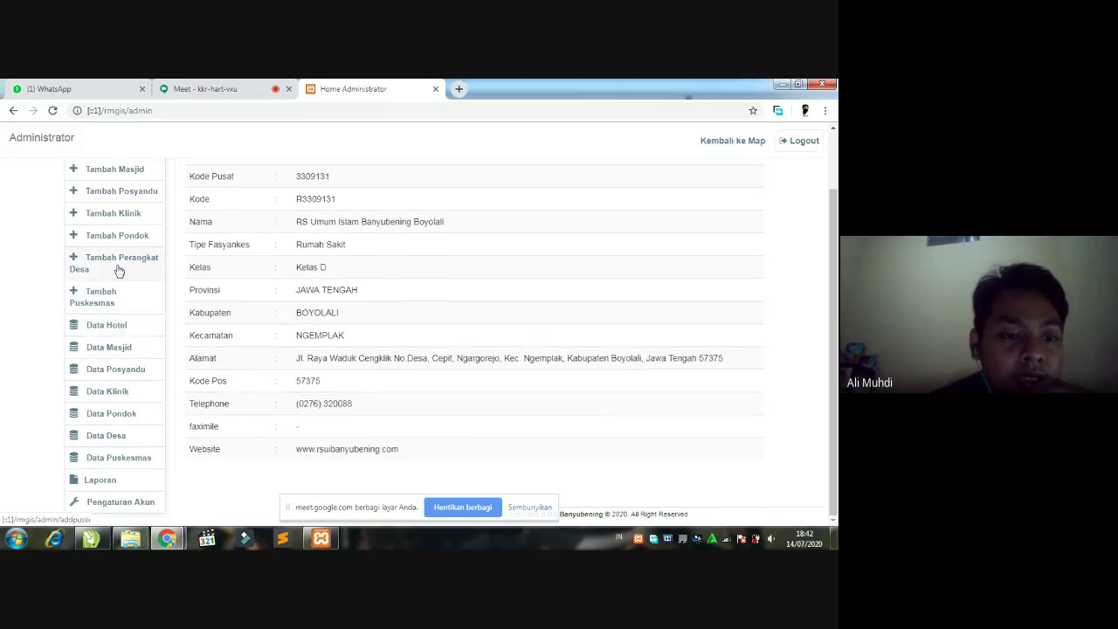
click(96, 171)
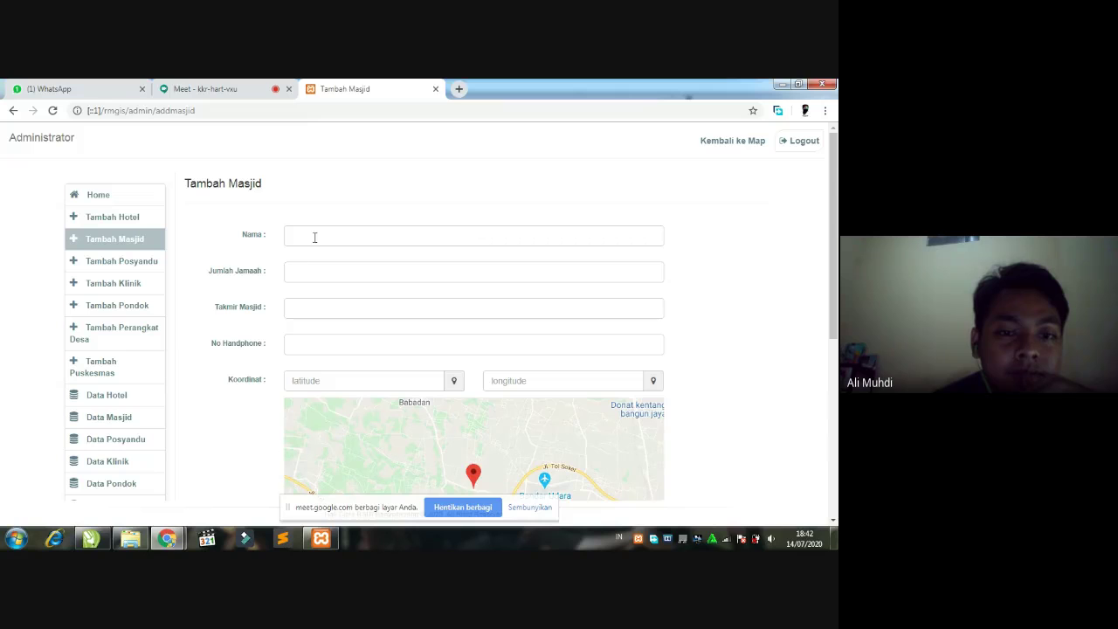
- Enter the mosque name Masjid Annur and a congregation count of 150
click(317, 233)
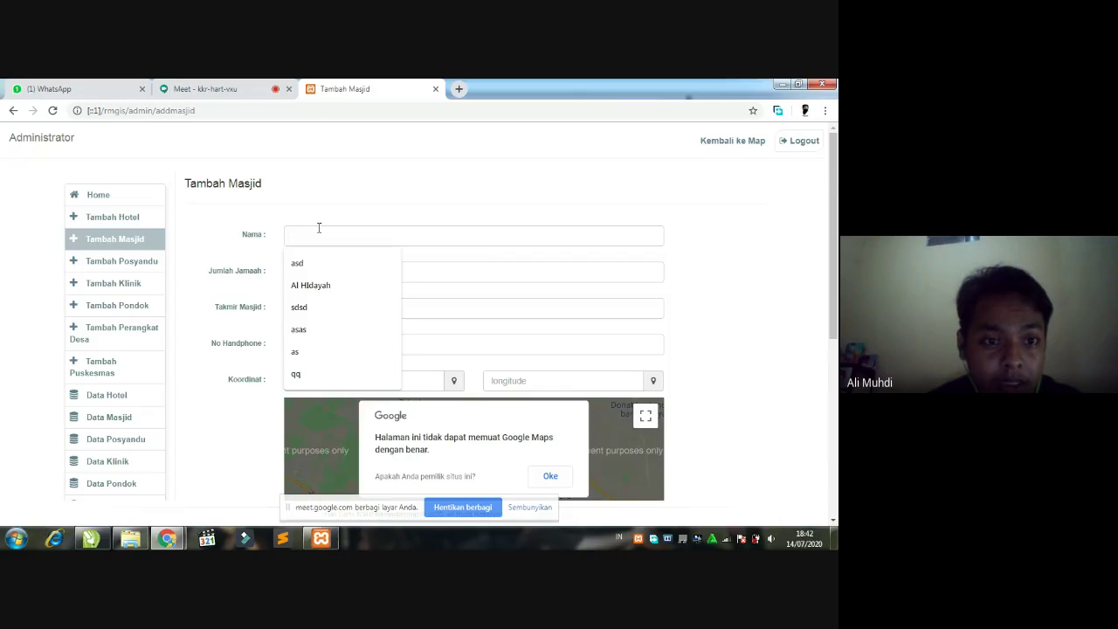
scroll(274, 253, down, 1)
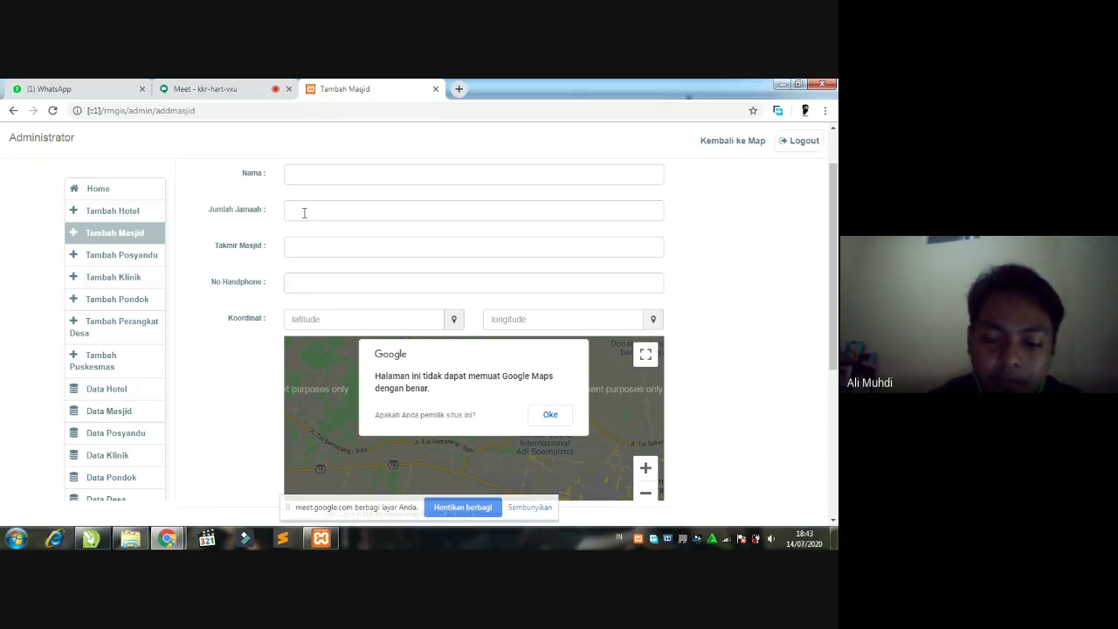
text(Majs)
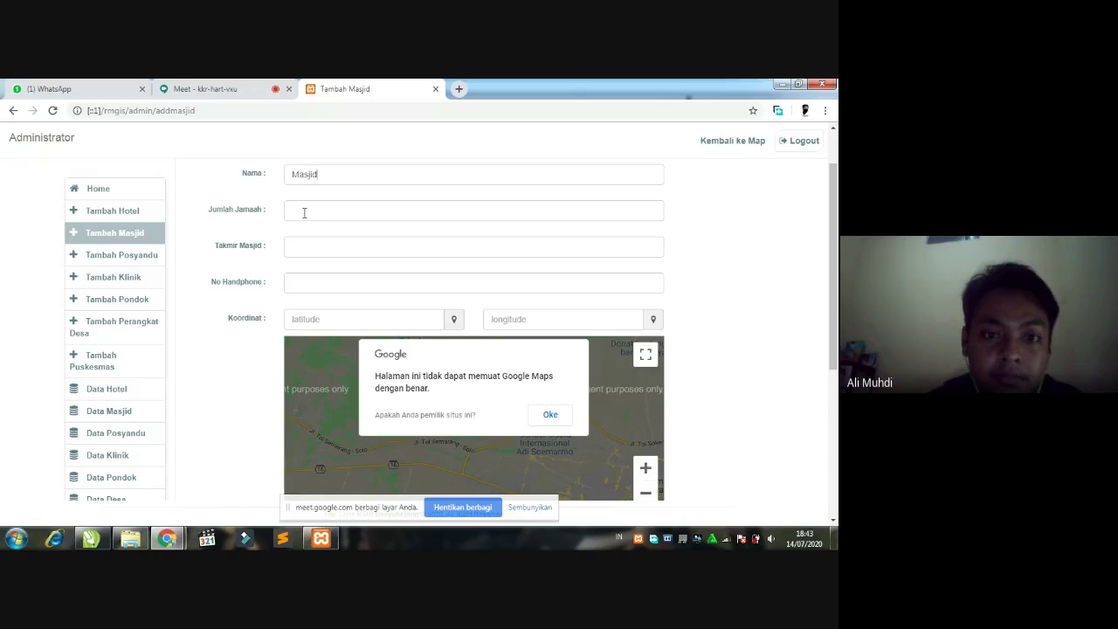
text(id Annur)
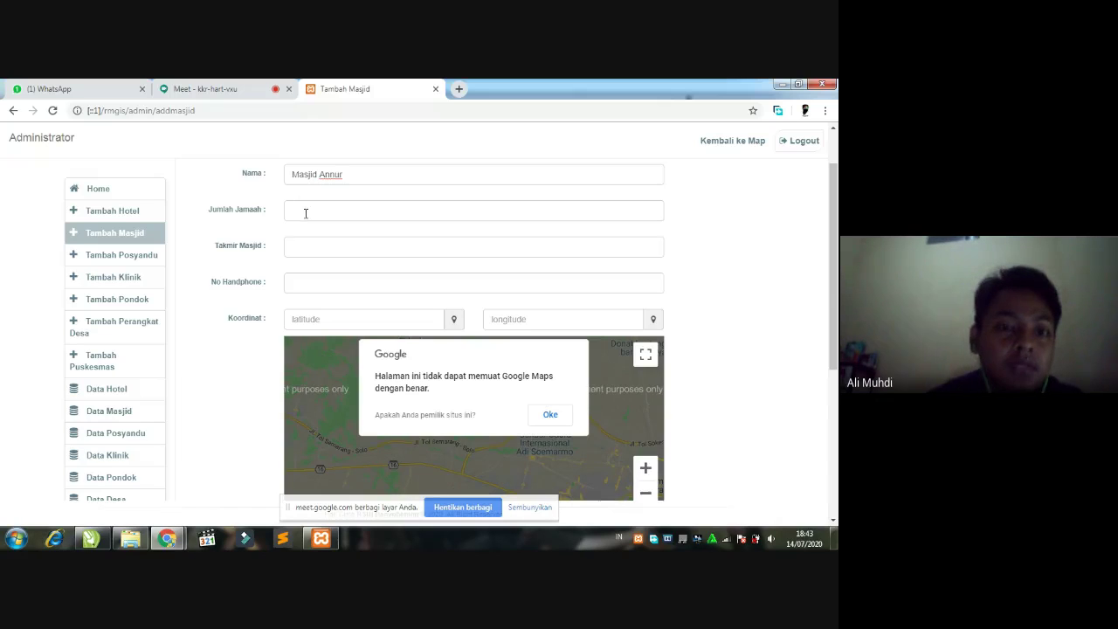
click(334, 205)
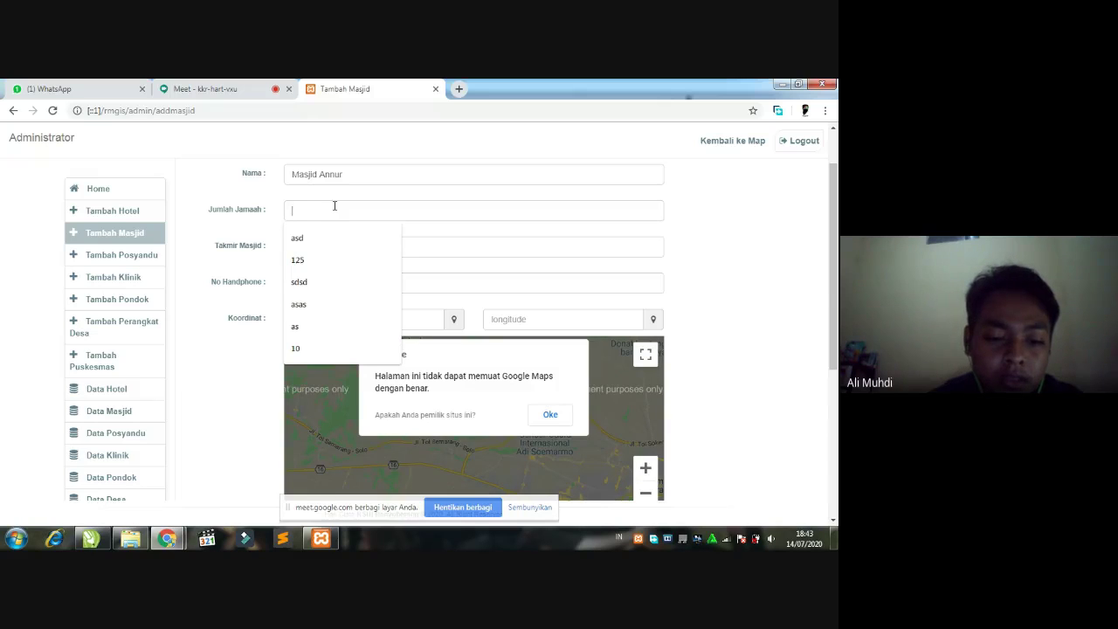
text(150)
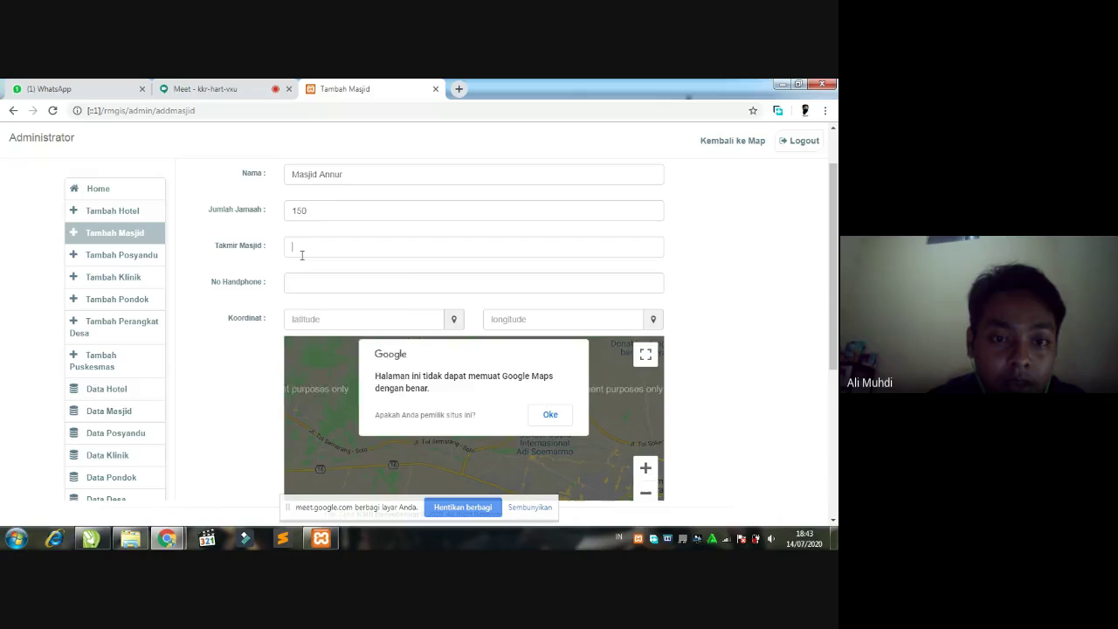
- Fill in the takmir's name and the saved phone number, then dismiss the map error
click(302, 255)
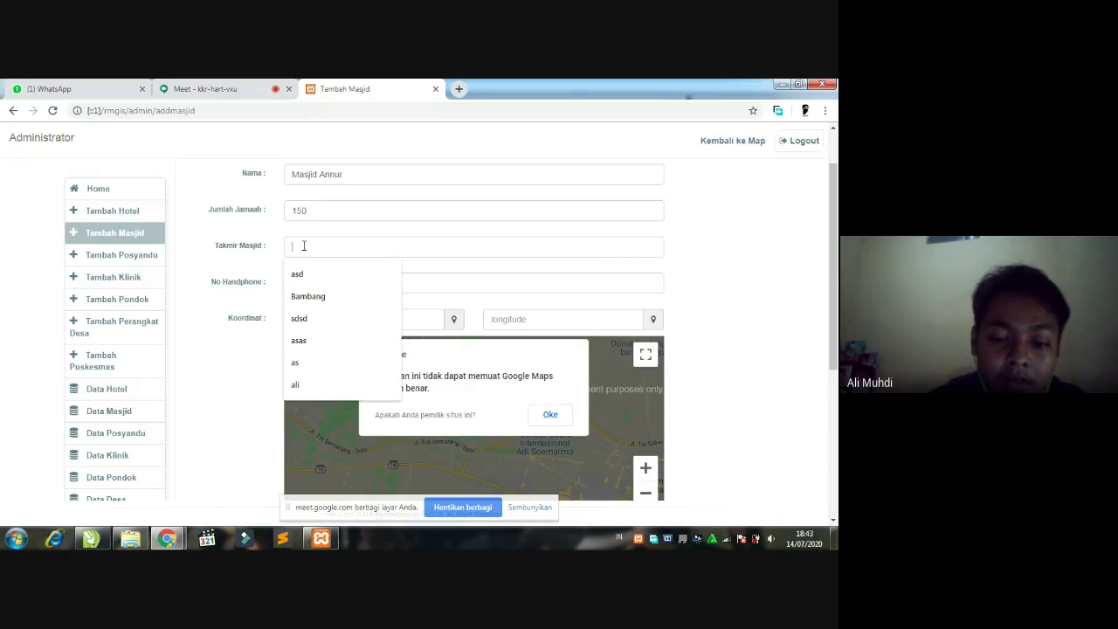
text(Mukidi)
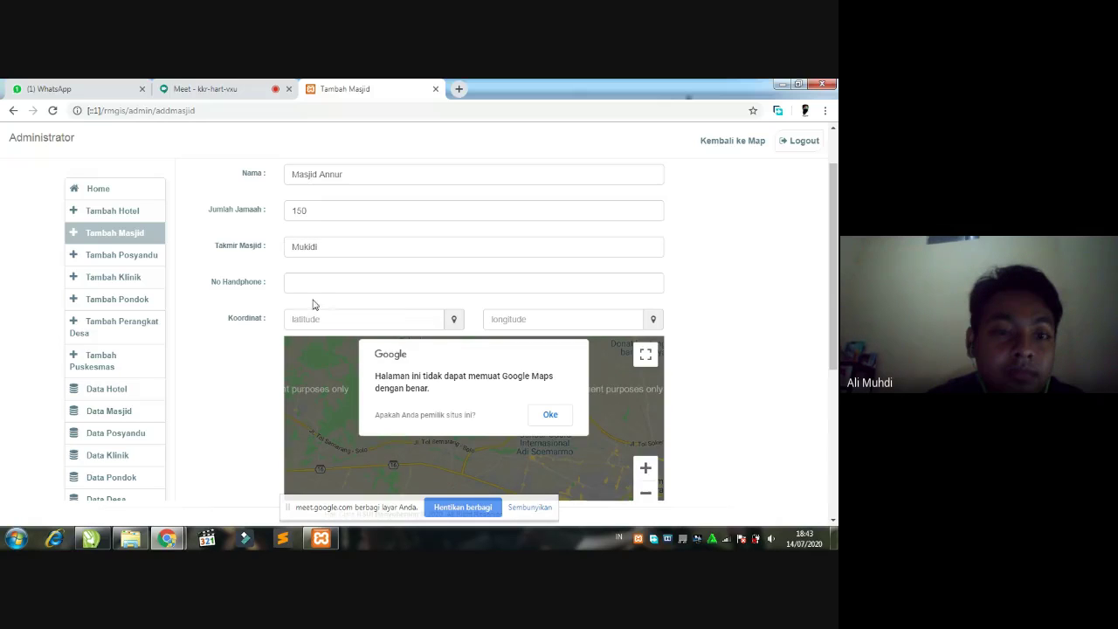
click(312, 283)
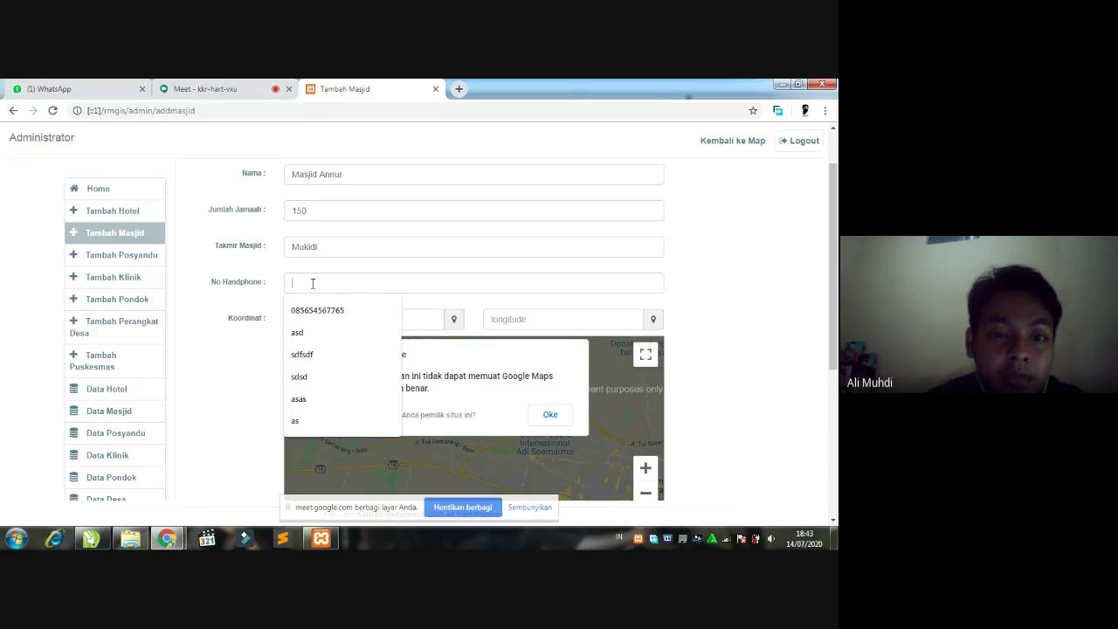
click(319, 310)
scroll(504, 365, down, 1)
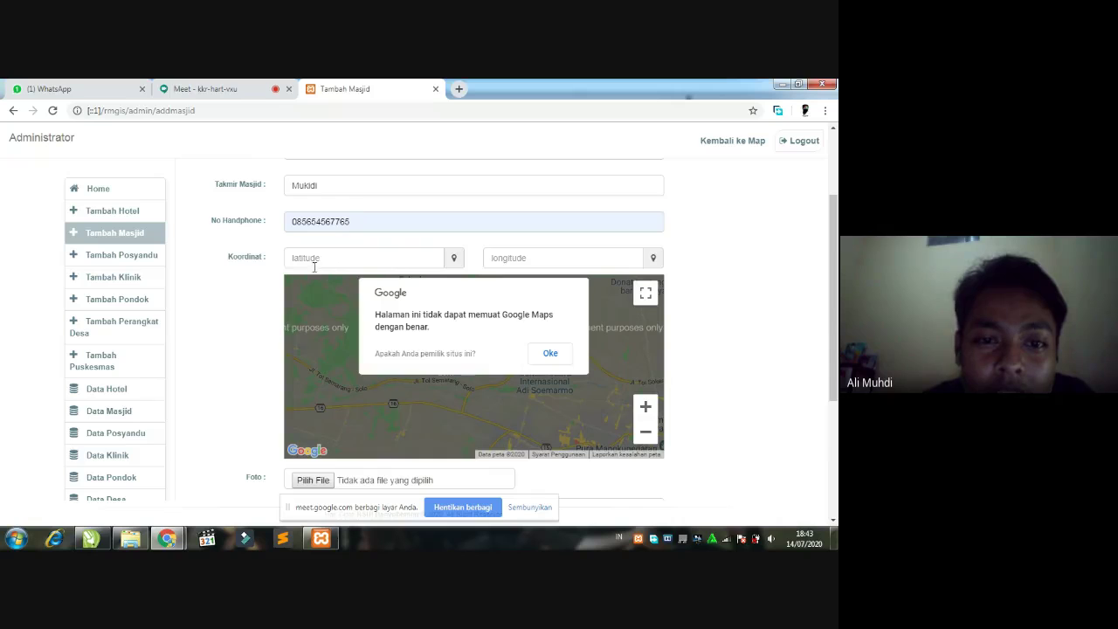
click(551, 354)
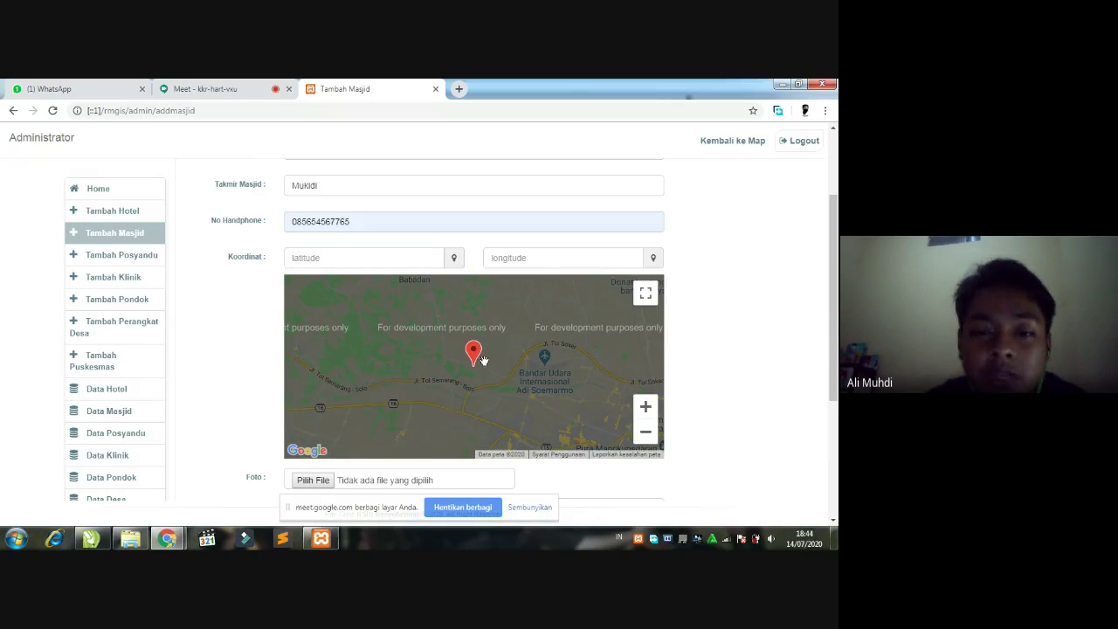
- Pin the mosque near Waduk Cengklik on the fullscreen map, giving coordinates -7.517, 110.726
scroll(481, 354, up, 1)
scroll(479, 384, down, 2)
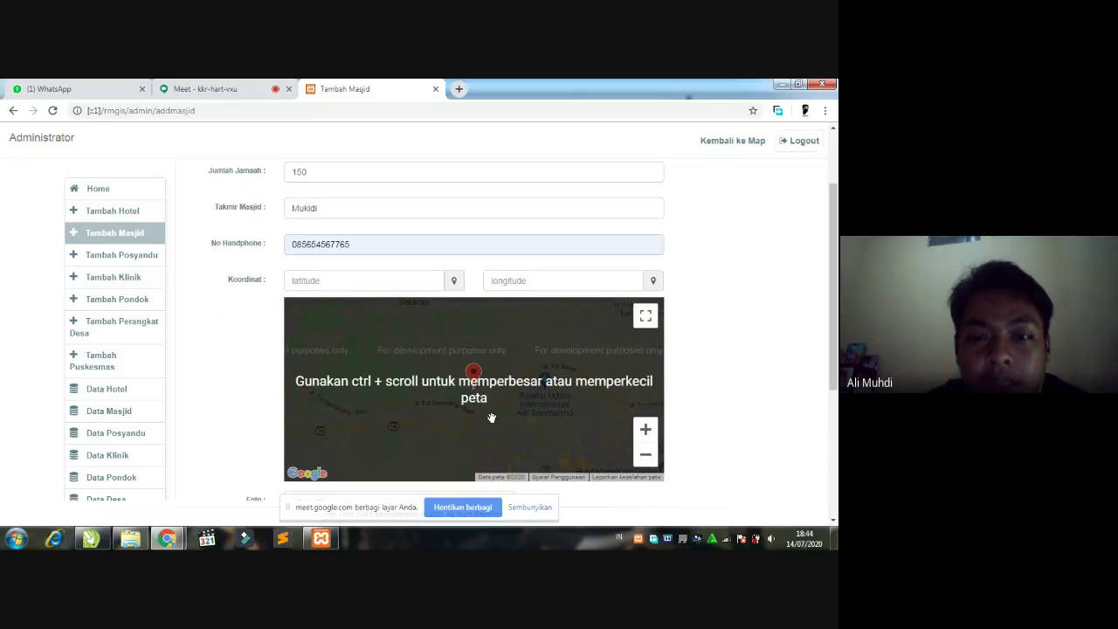
scroll(499, 385, up, 2)
scroll(499, 384, down, 1)
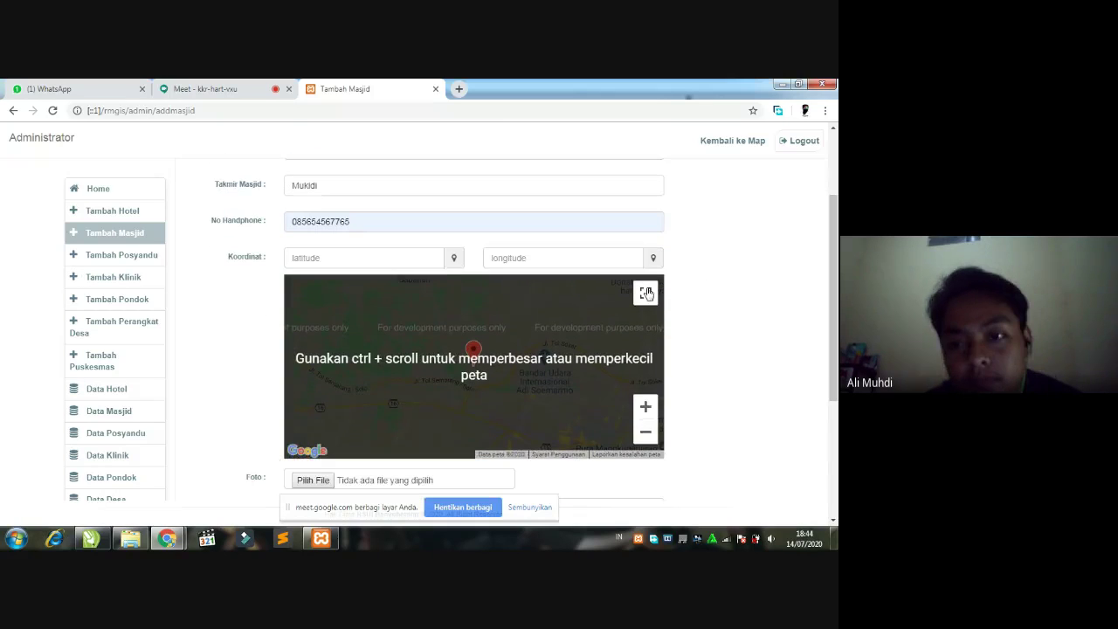
click(645, 292)
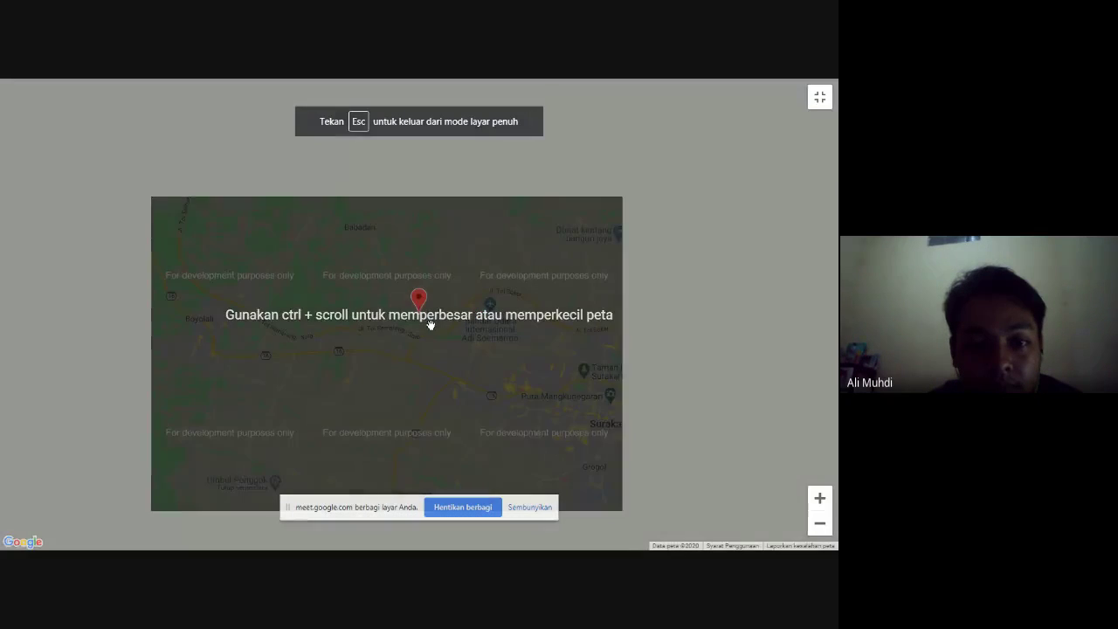
scroll(430, 325, up, 2)
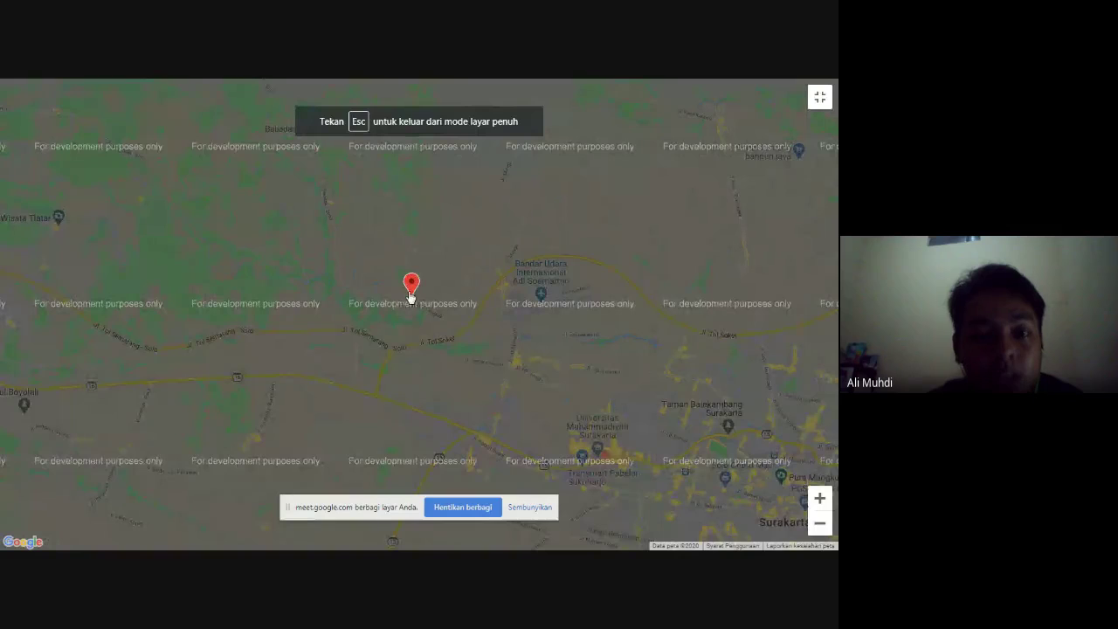
scroll(411, 284, up, 2)
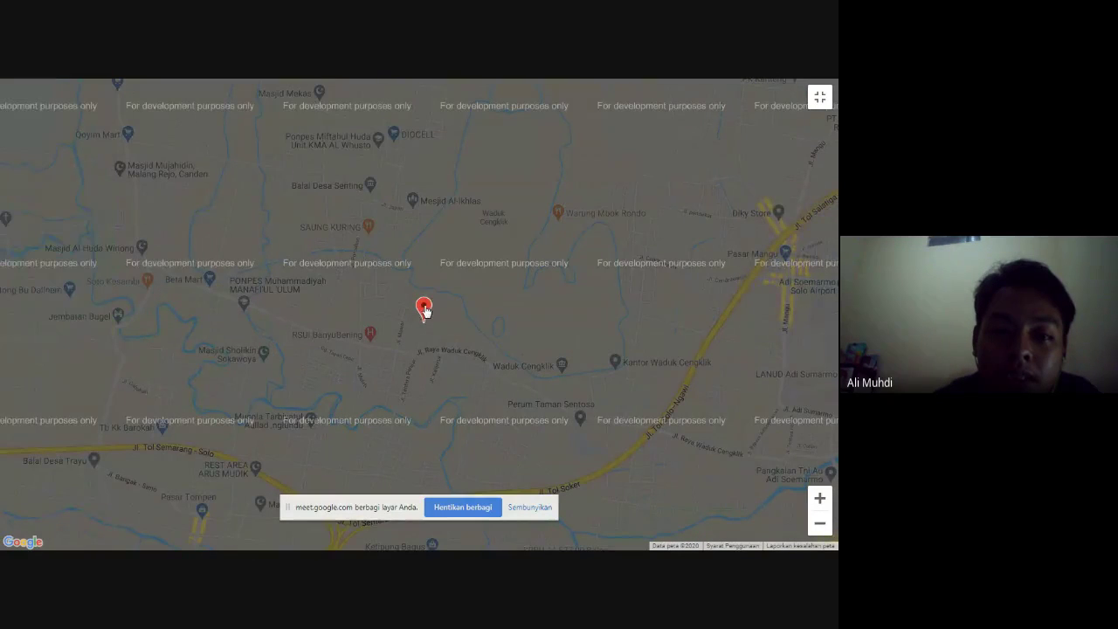
mouse_move(425, 311)
mouse_down()
mouse_move(415, 326)
mouse_move(499, 323)
mouse_move(504, 374)
mouse_move(491, 375)
mouse_move(513, 350)
mouse_move(518, 363)
mouse_up()
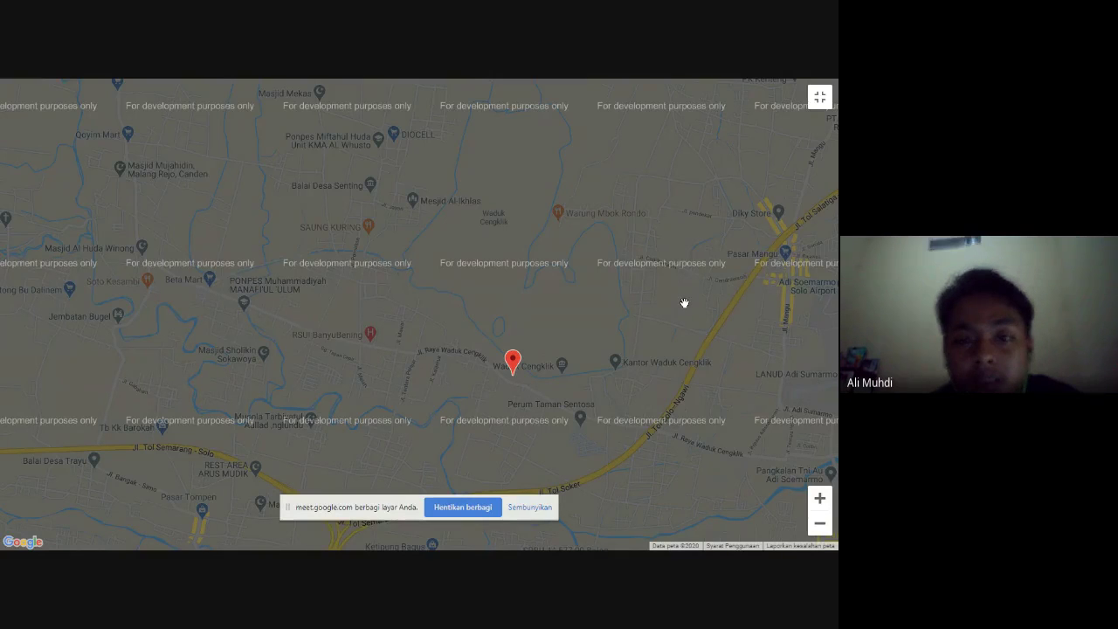
key(Escape)
key(Escape)
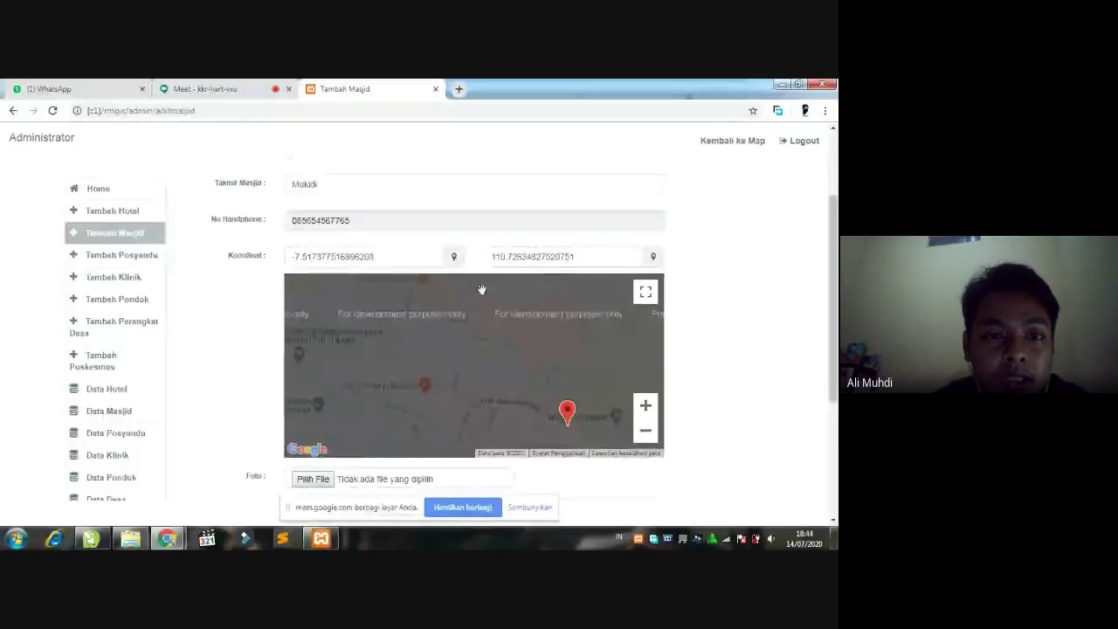
scroll(334, 385, down, 2)
- Attach Penguins.jpg from Libraries > Pictures > Sample Pictures as the mosque photo
click(314, 357)
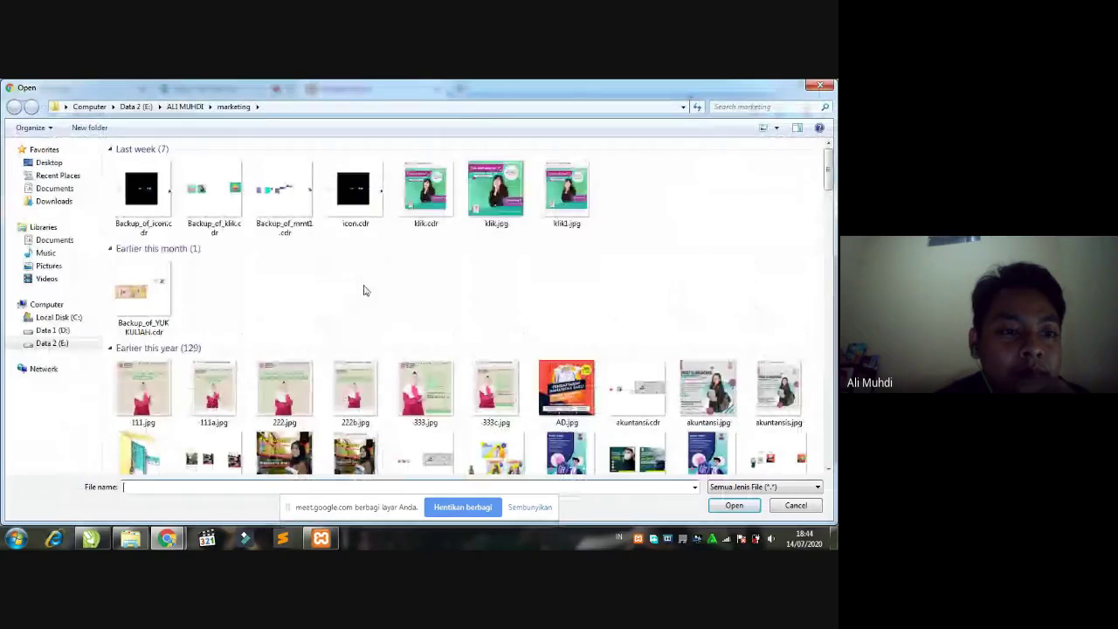
click(49, 266)
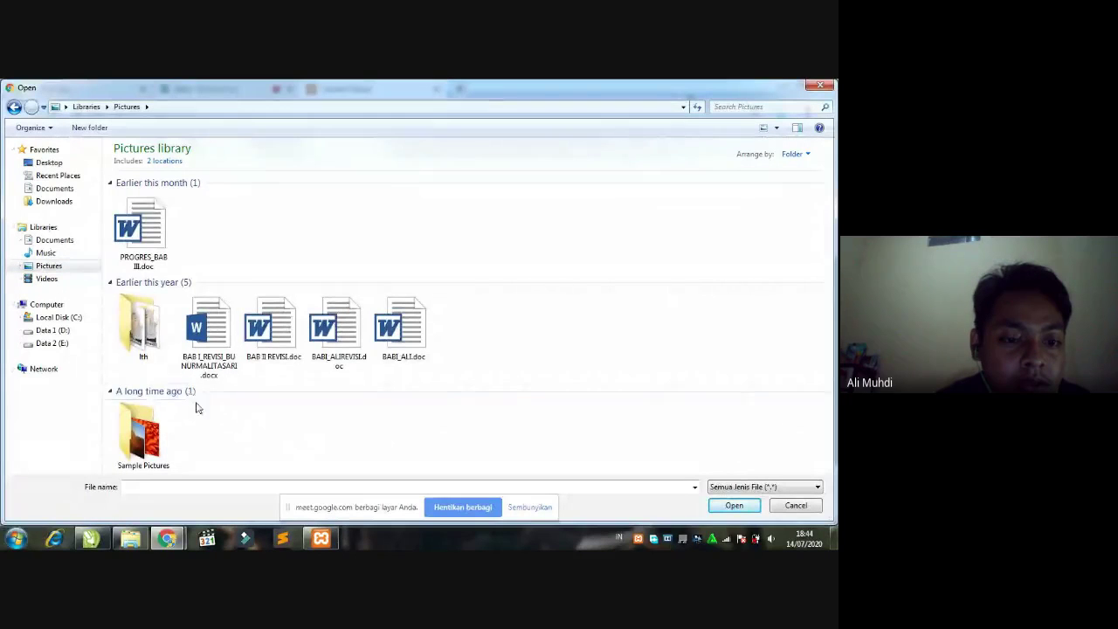
click(146, 447)
double_click(145, 447)
click(339, 217)
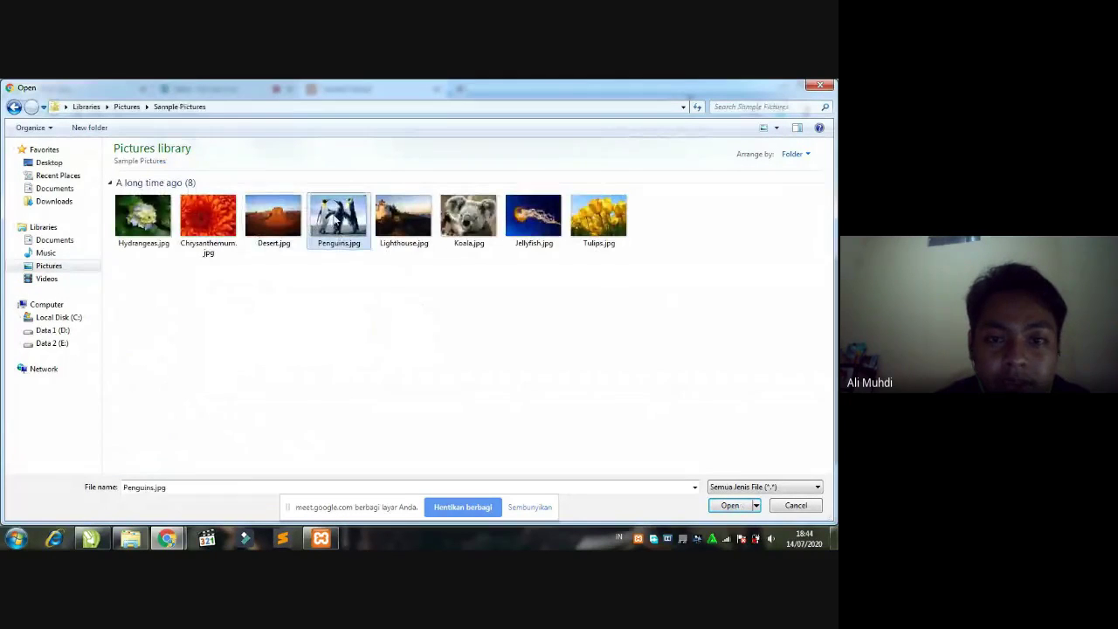
click(725, 504)
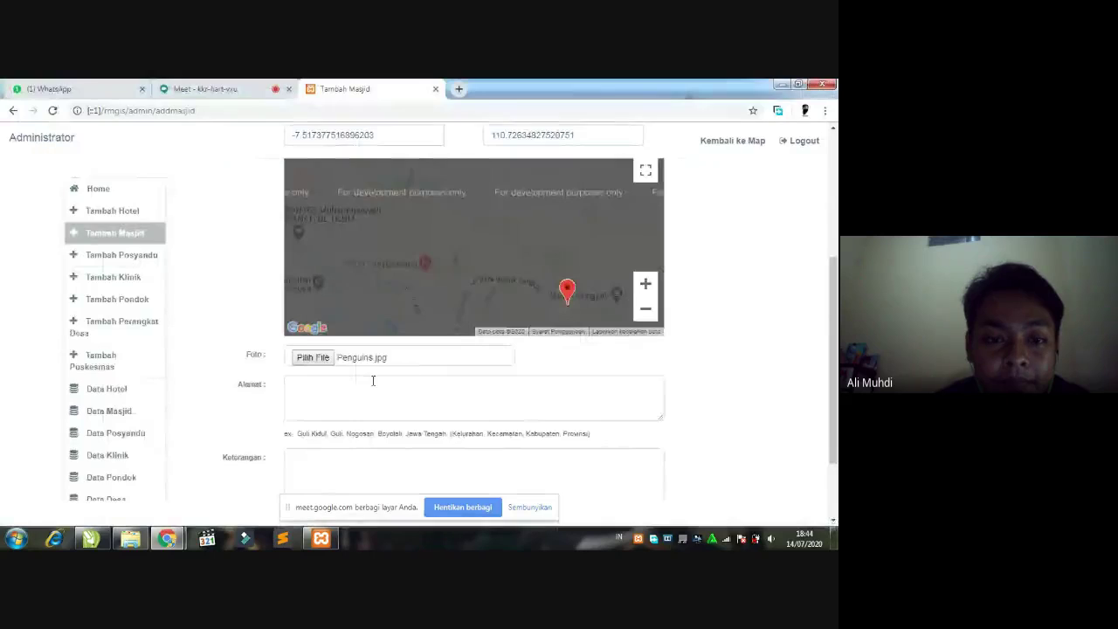
scroll(373, 381, down, 1)
click(344, 287)
click(344, 287)
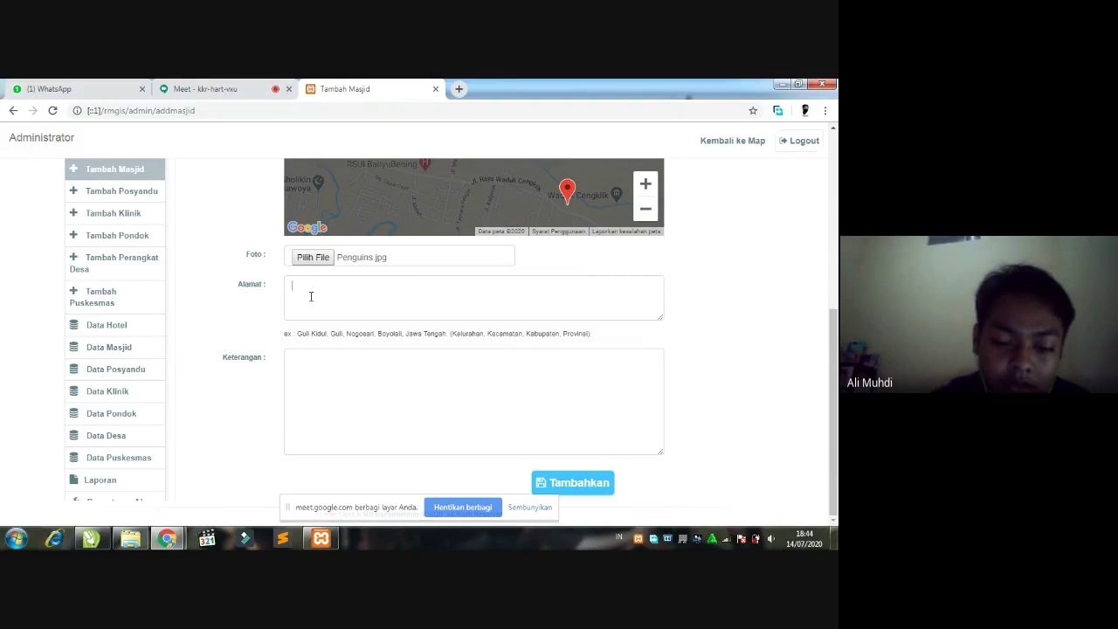
- Enter the mosque's address, add the description 'Dilaksanakan pada tanggal 21 Agustus 2020', and submit
text(am)
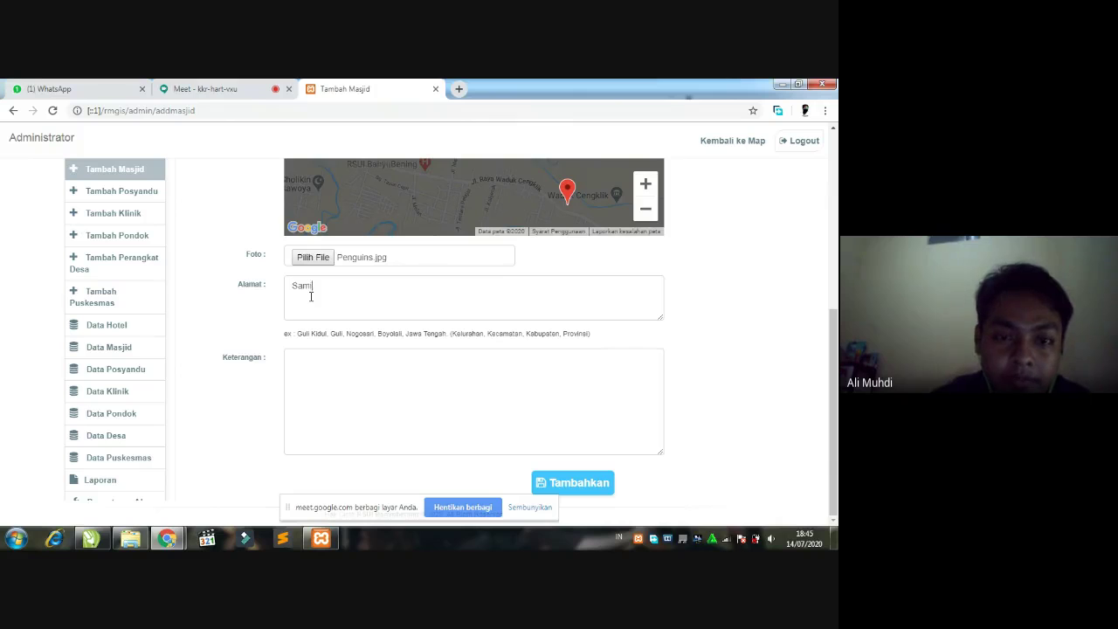
text(bi, )
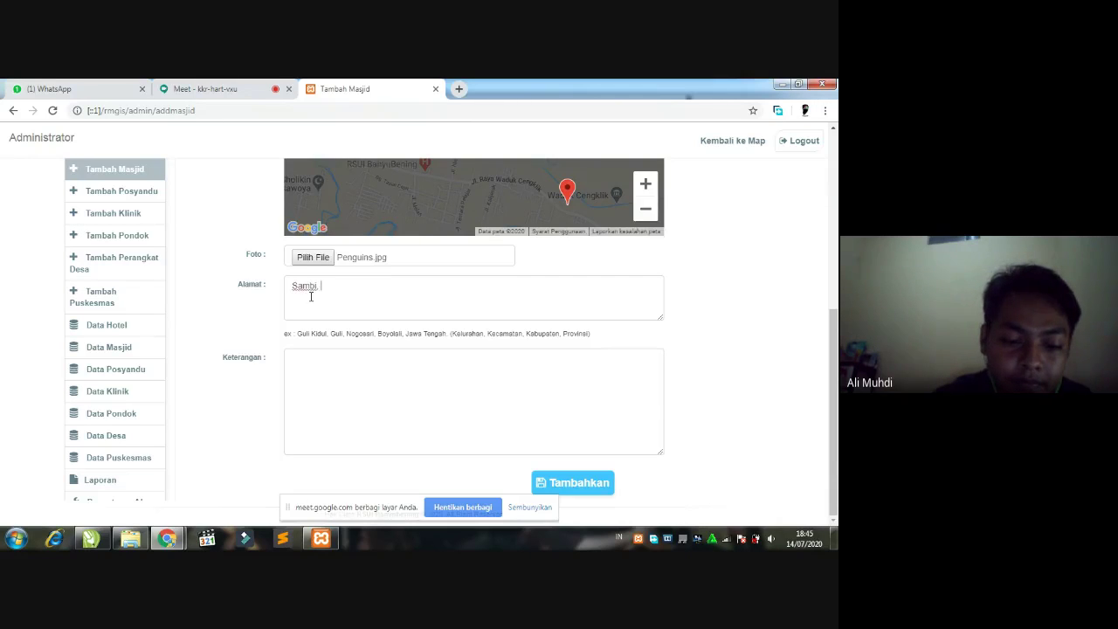
text(Sambi)
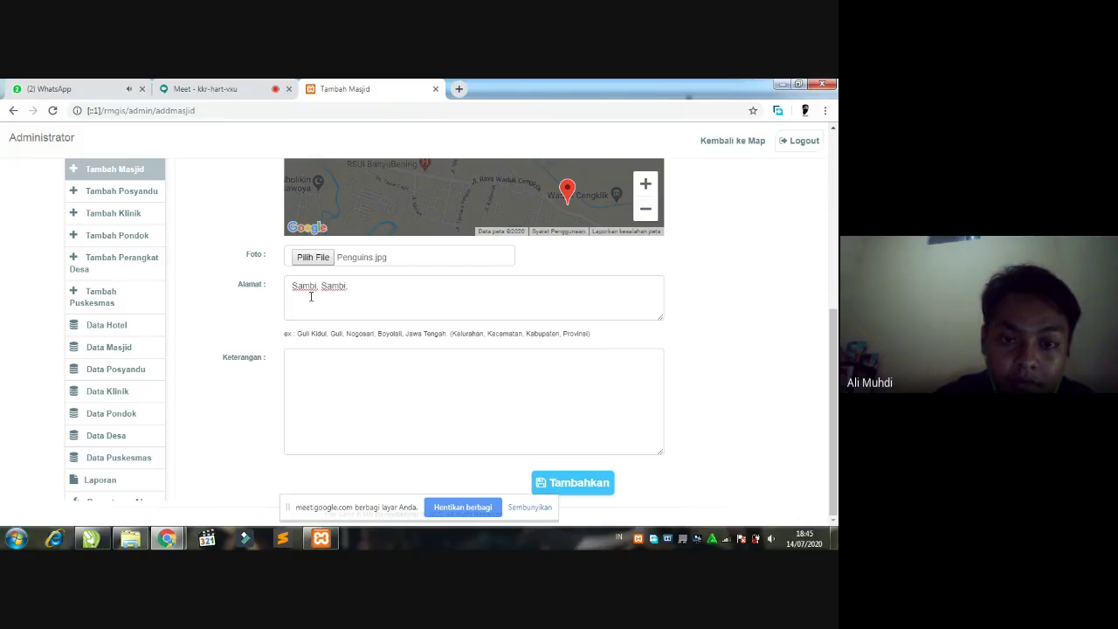
text(, Boyolali)
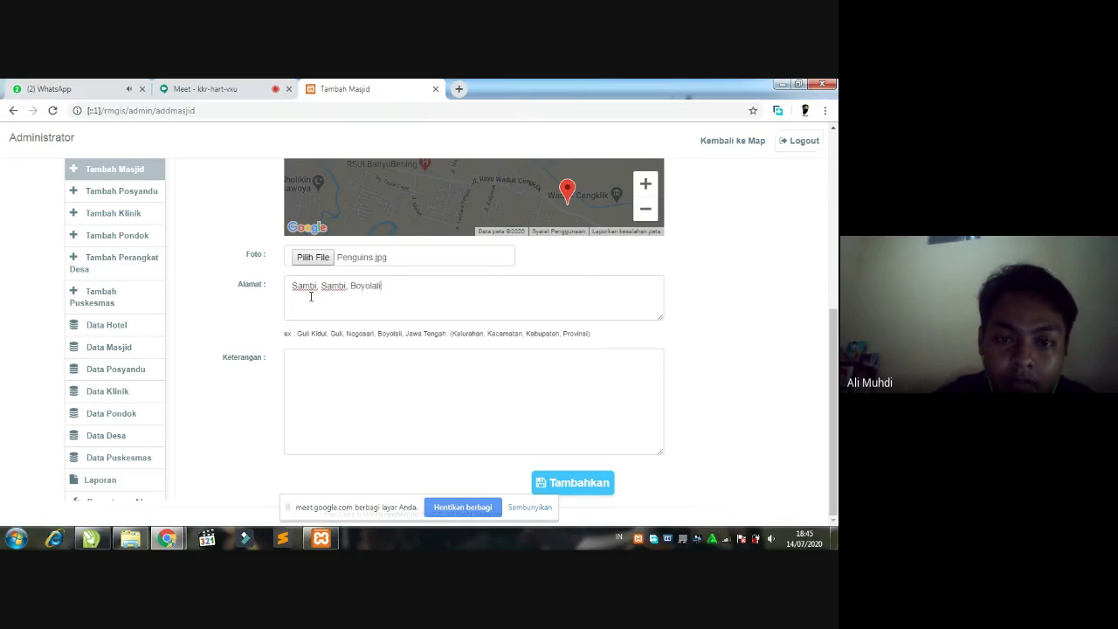
text(, Nogosari)
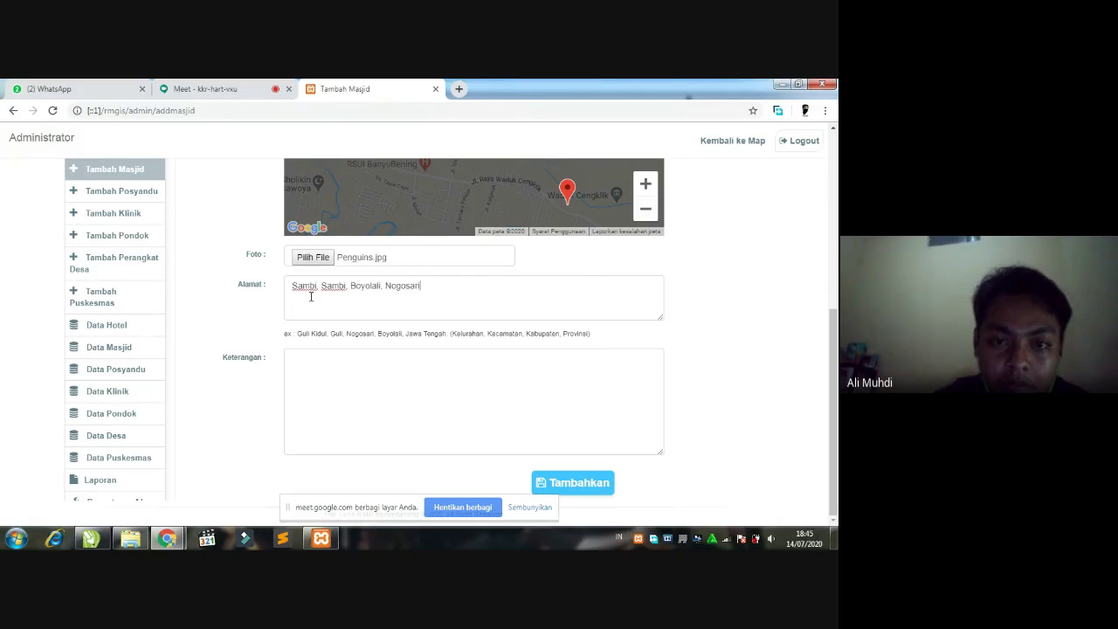
text(, Boyolali)
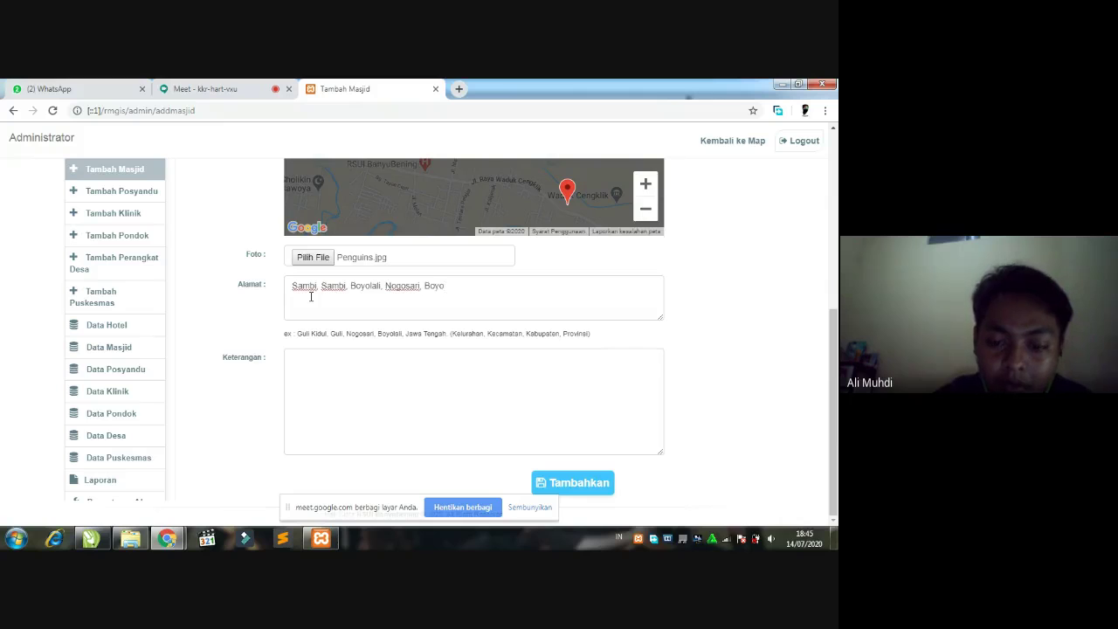
text(, Jawa Tengah)
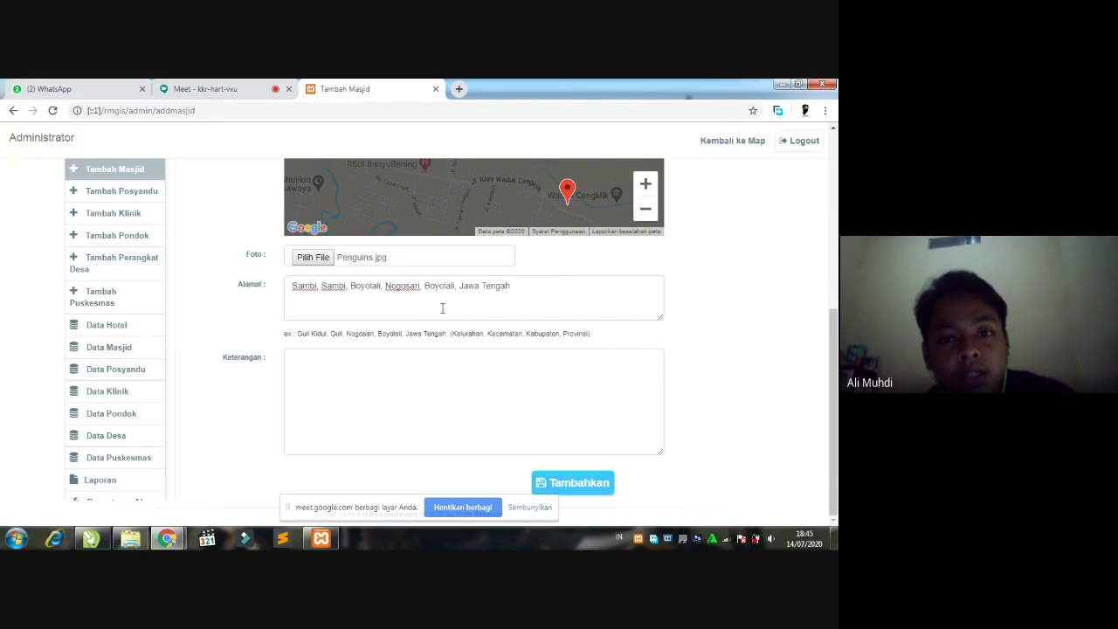
click(354, 378)
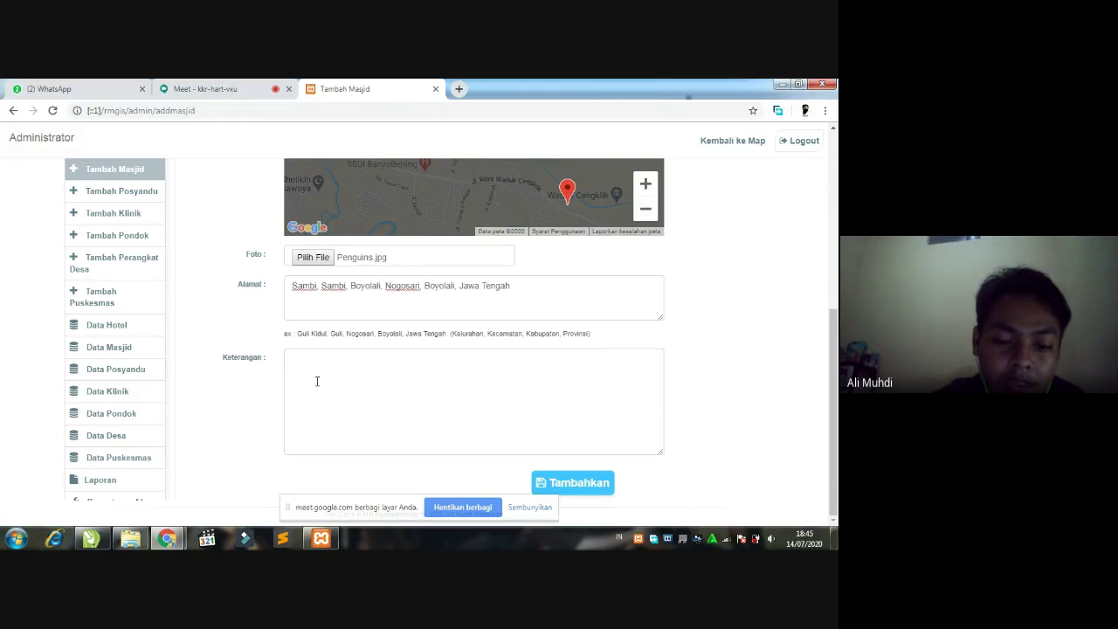
text(Dilaksanakn)
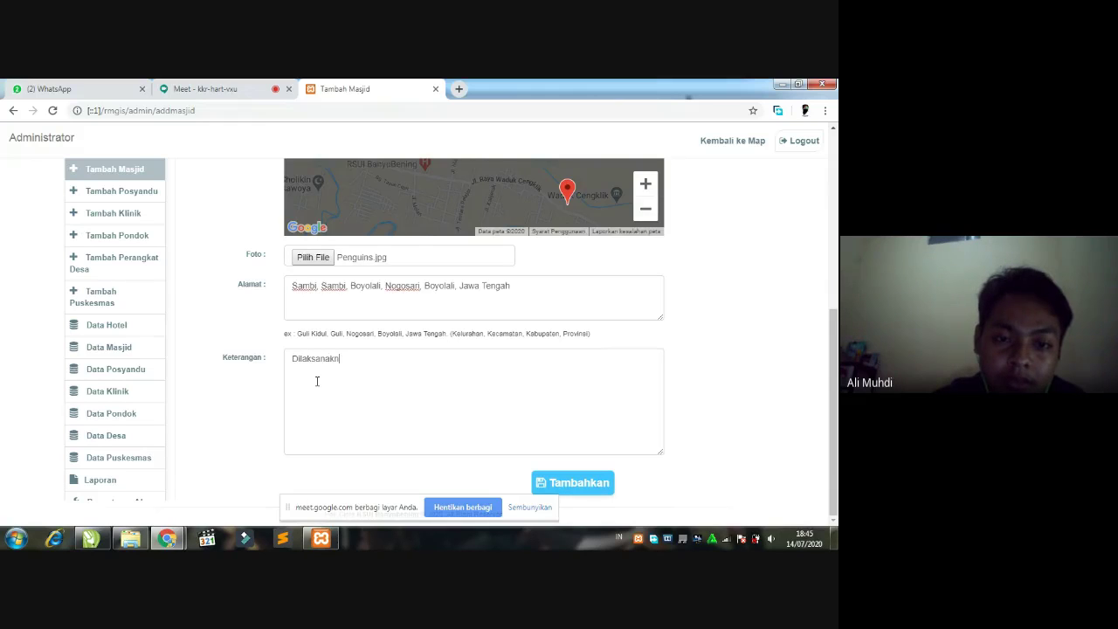
key(BackSpace)
text(an pada )
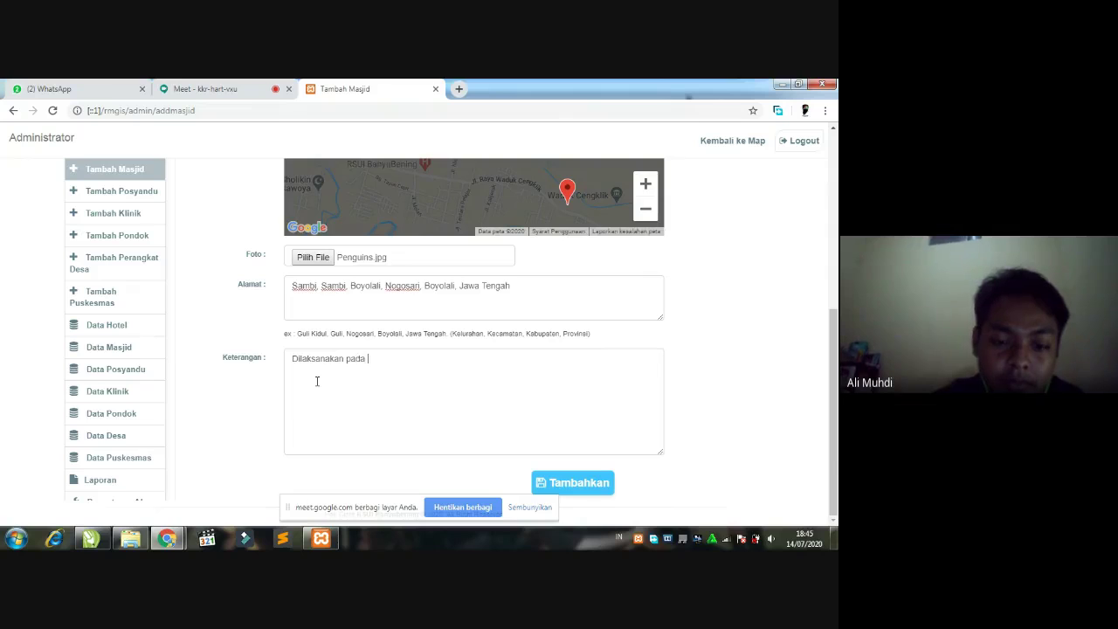
text(tnaggl)
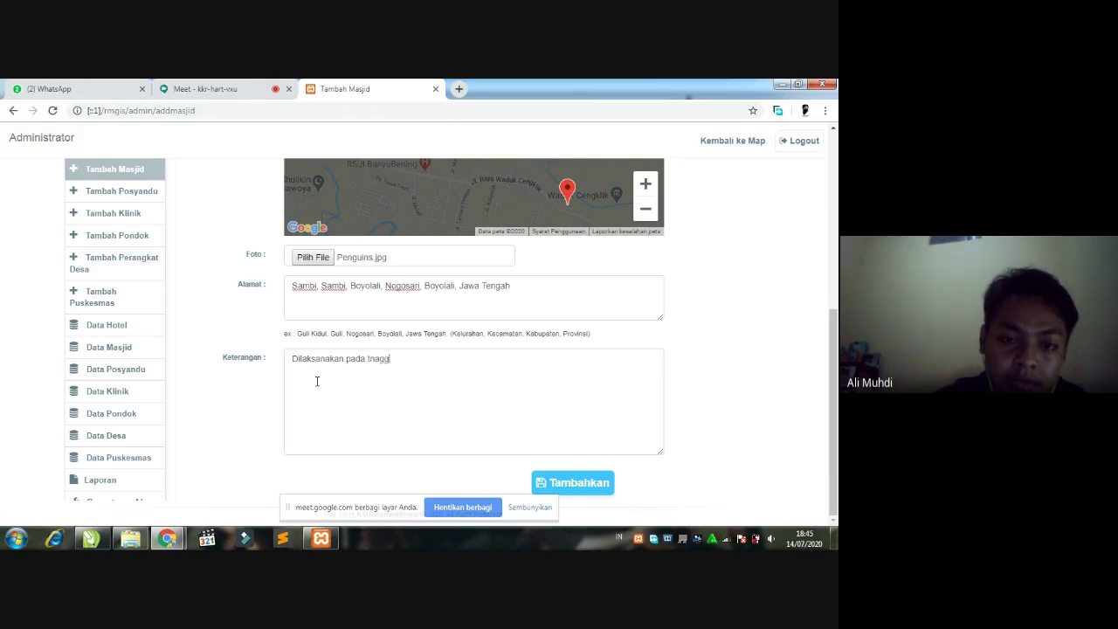
key(BackSpace)
key(BackSpace)
key(BackSpace)
text(anggal)
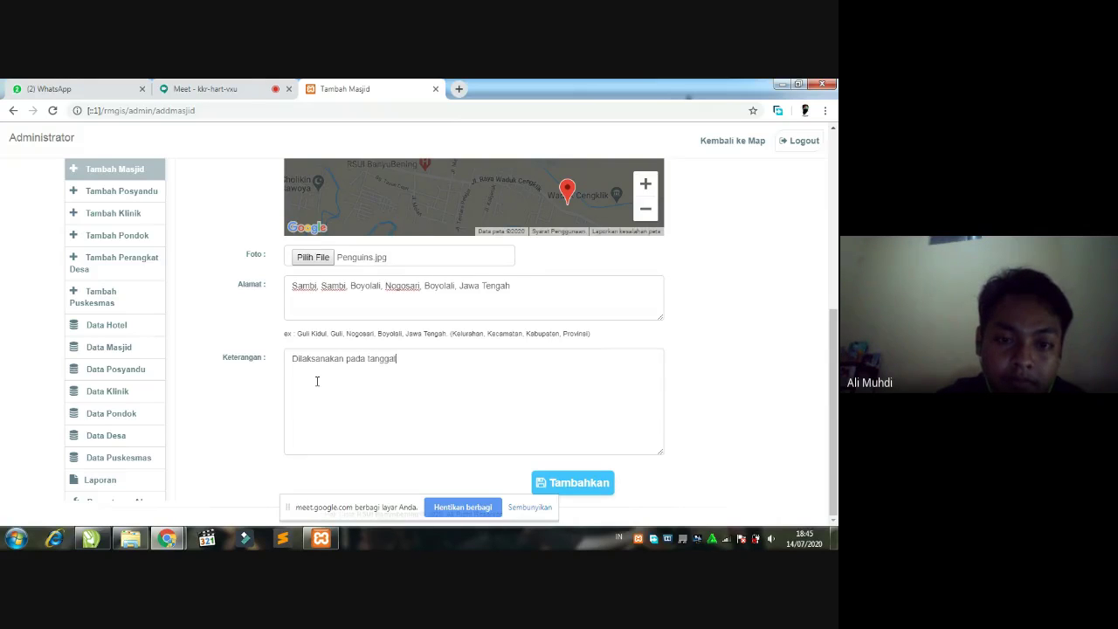
text( 21 Ag)
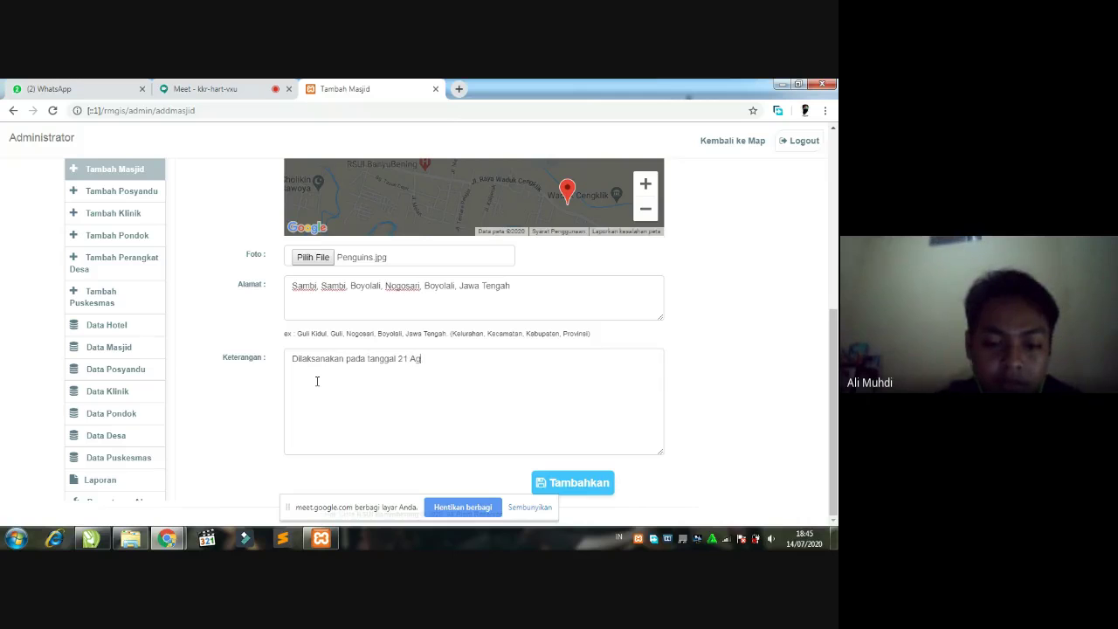
text(ustus 2020)
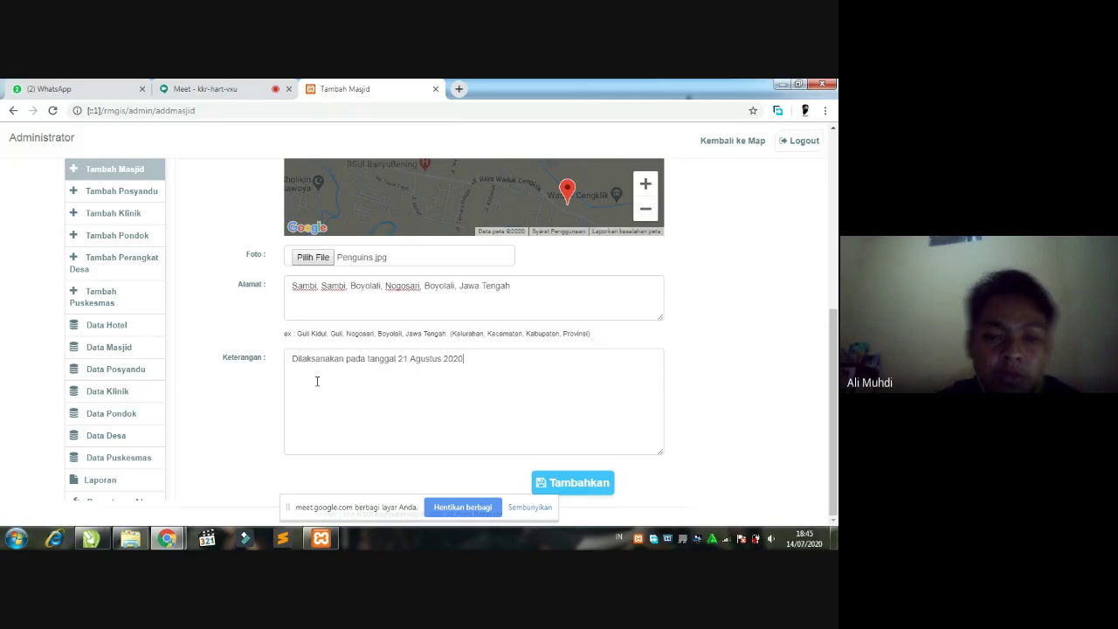
click(563, 482)
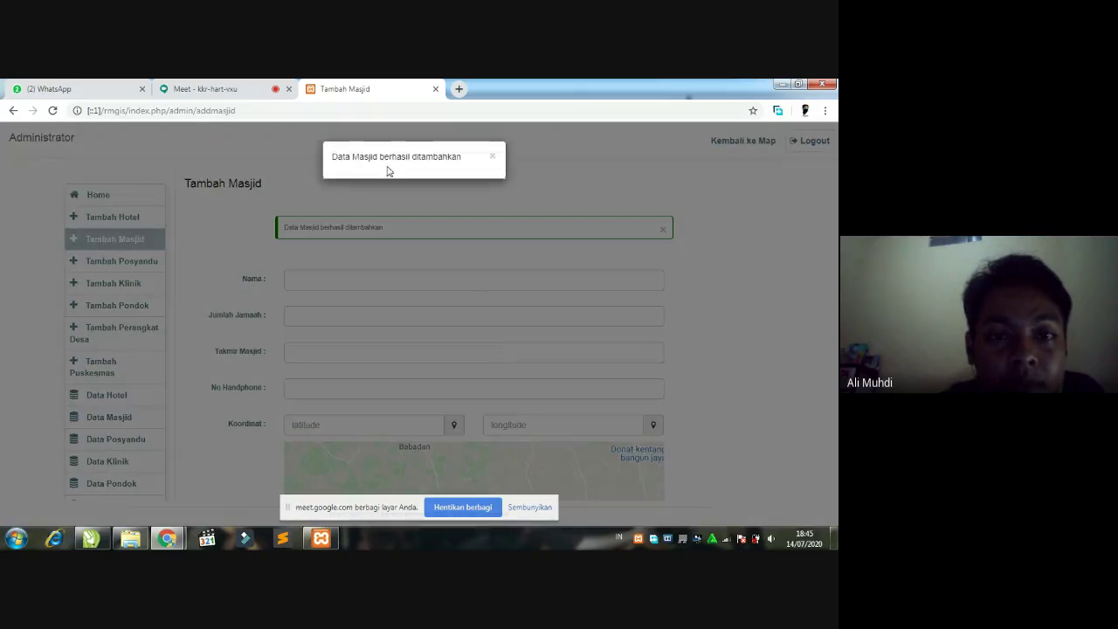
- Dismiss the success popup and view the Data Masjid table listing Masjid Annur first
click(493, 156)
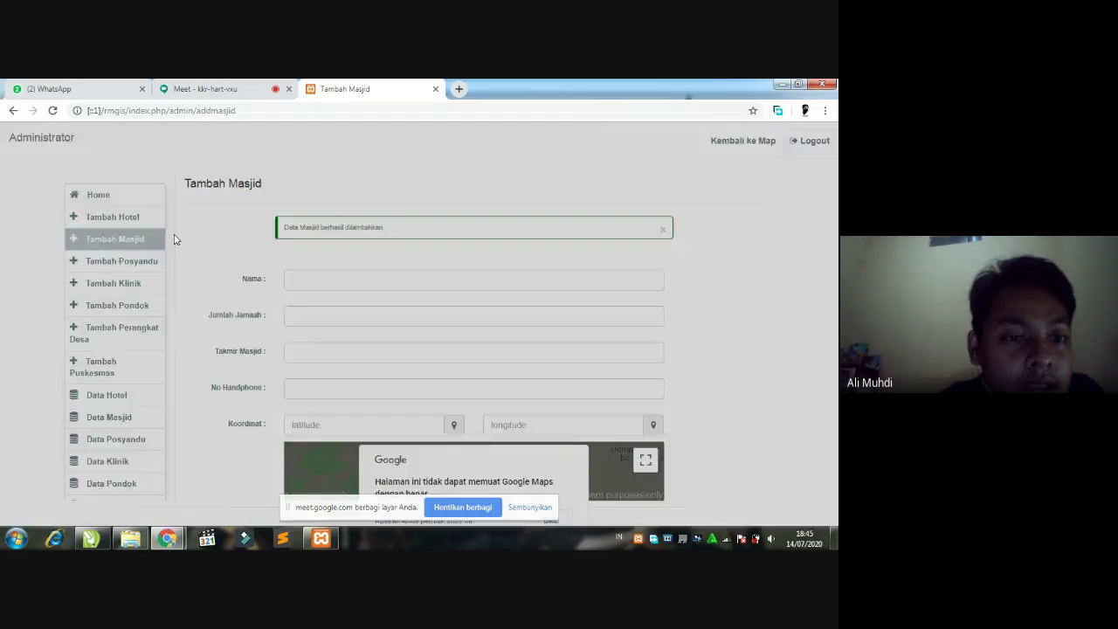
scroll(131, 245, down, 2)
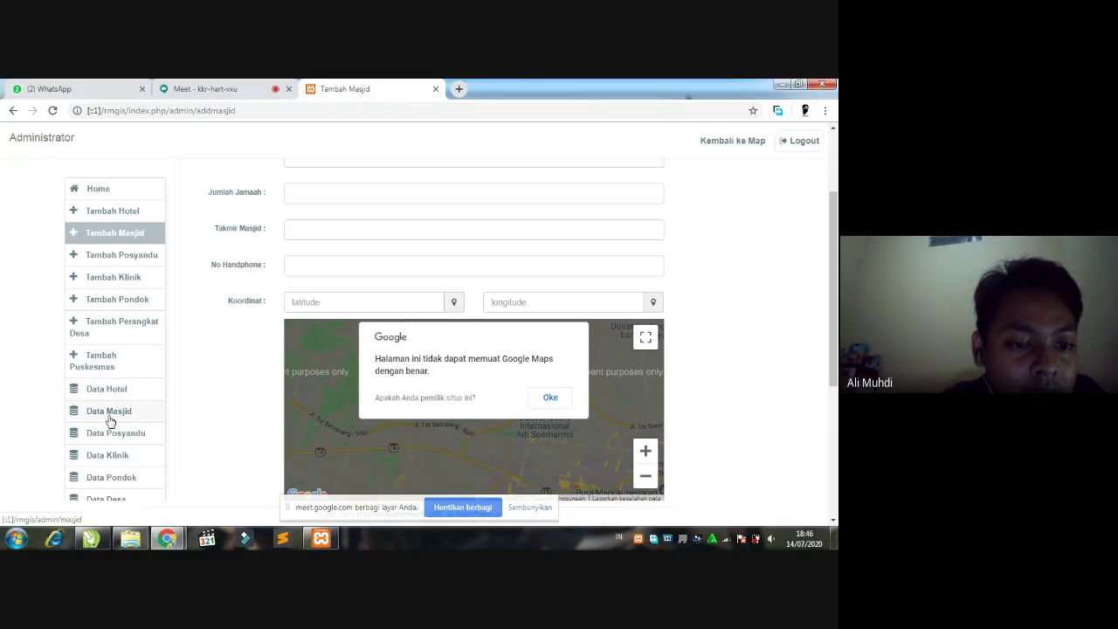
click(110, 421)
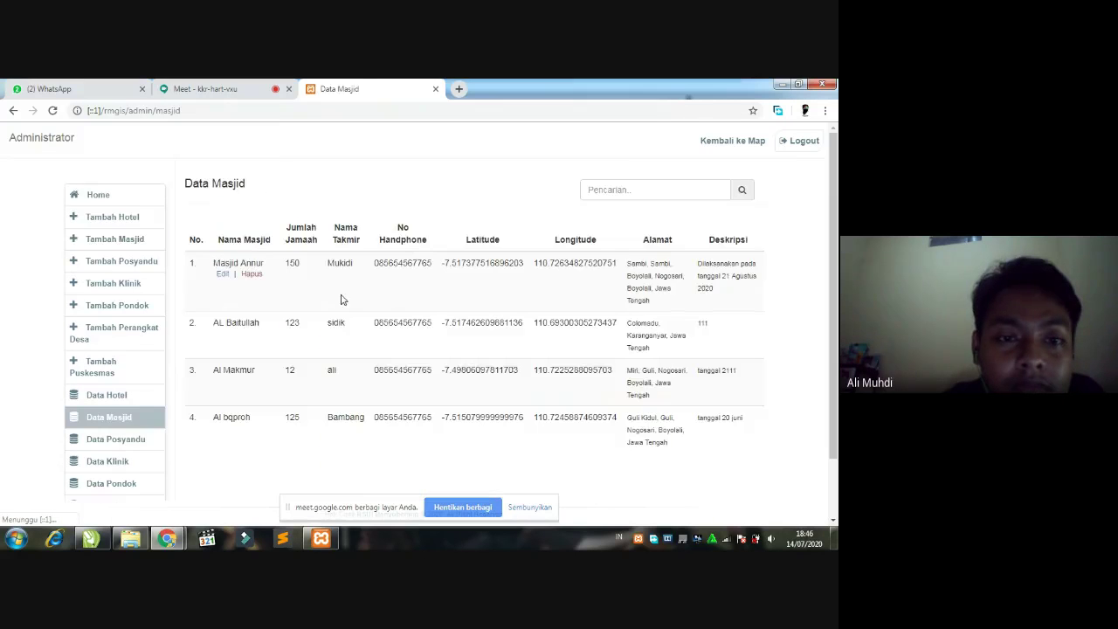
scroll(341, 299, down, 1)
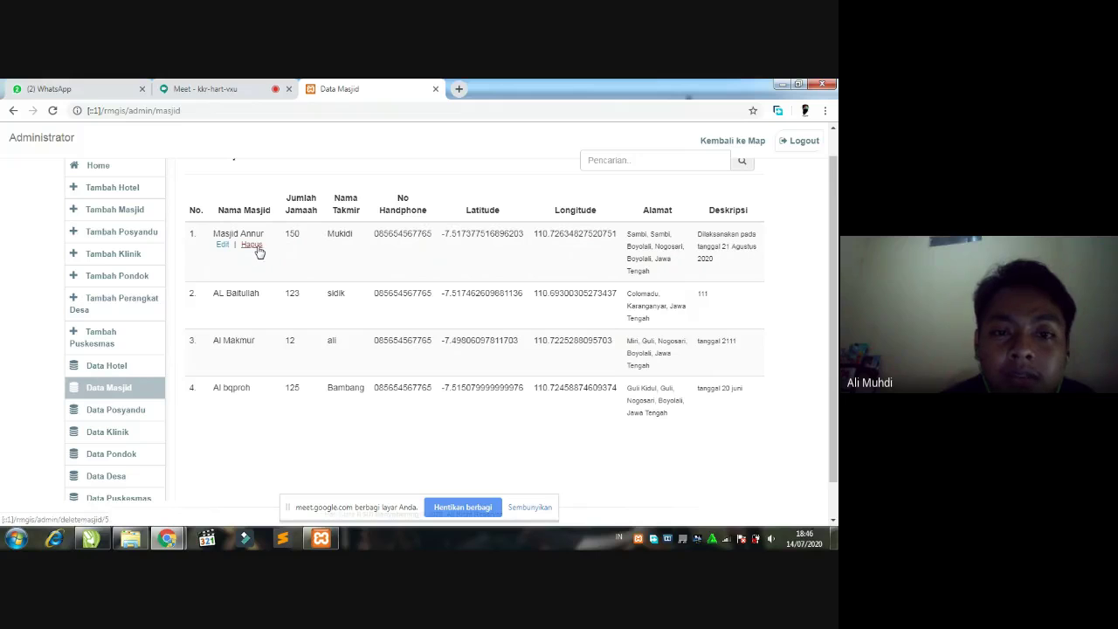
- Open Masjid Annur for editing and change its congregation count from 150 to 500
click(222, 246)
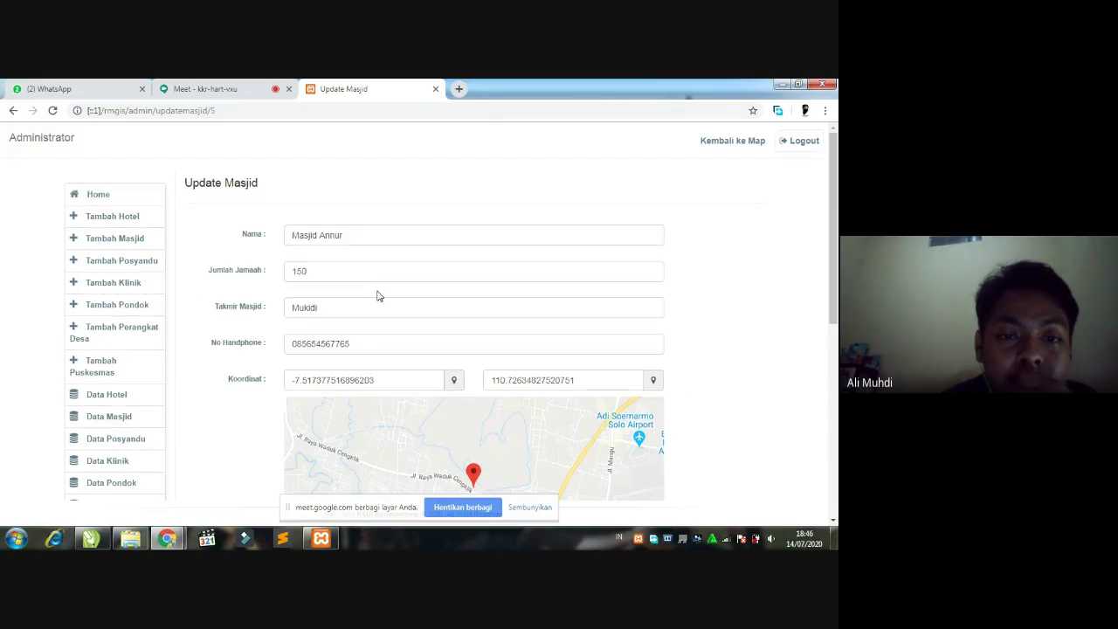
scroll(377, 296, down, 1)
double_click(316, 211)
key(BackSpace)
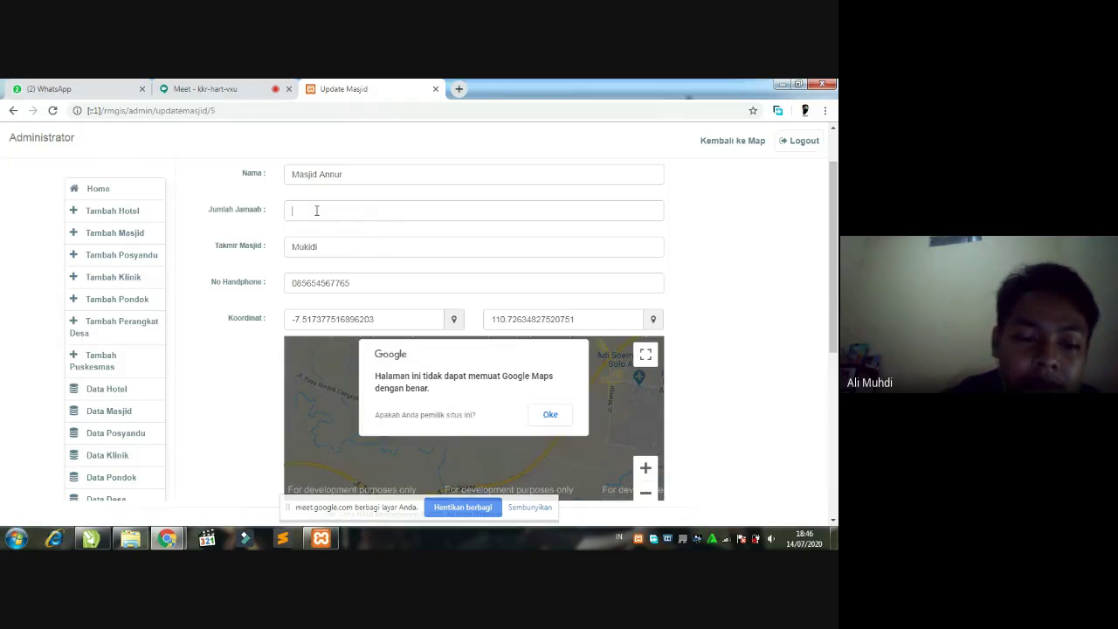
text(500)
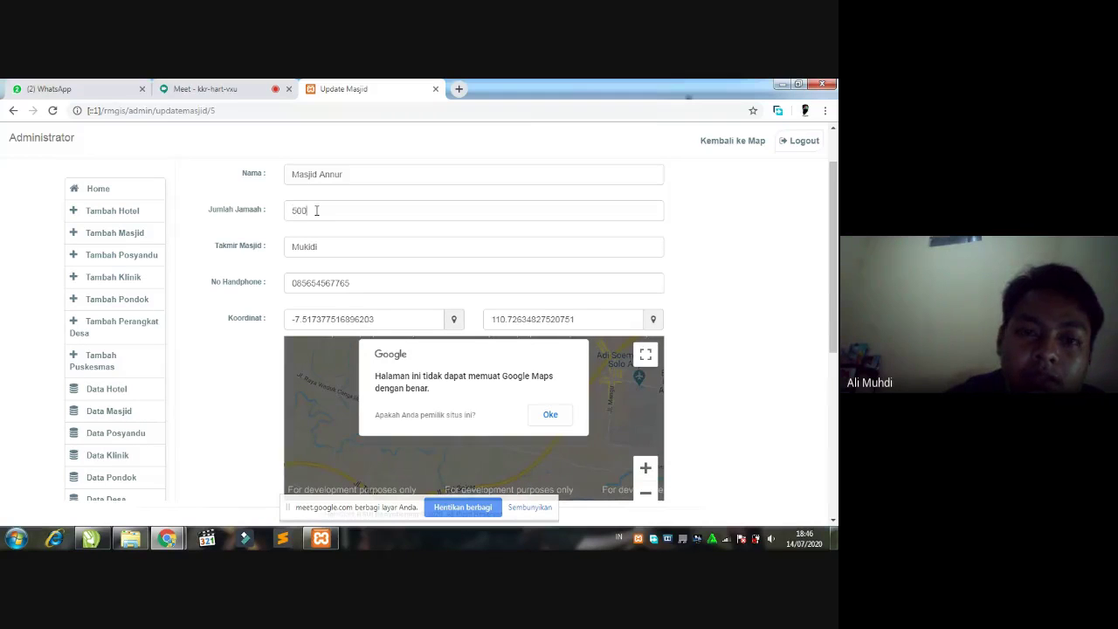
click(553, 418)
- Replace the takmir's name with the new caretaker and save the changes
click(343, 253)
key(BackSpace)
key(BackSpace)
key(BackSpace)
key(BackSpace)
key(BackSpace)
key(BackSpace)
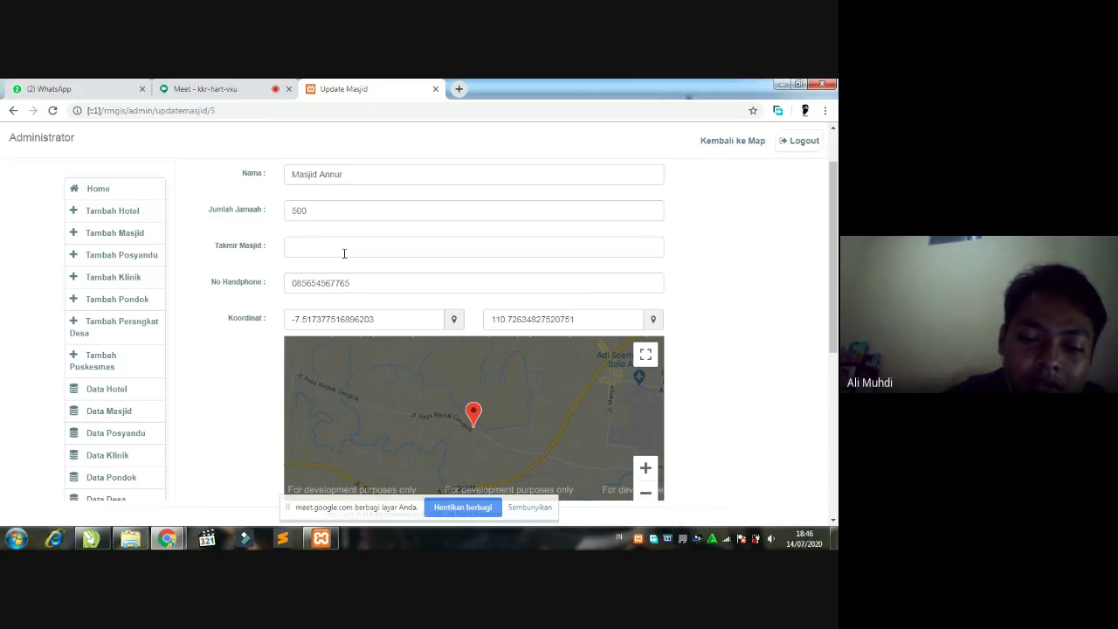
text(Su)
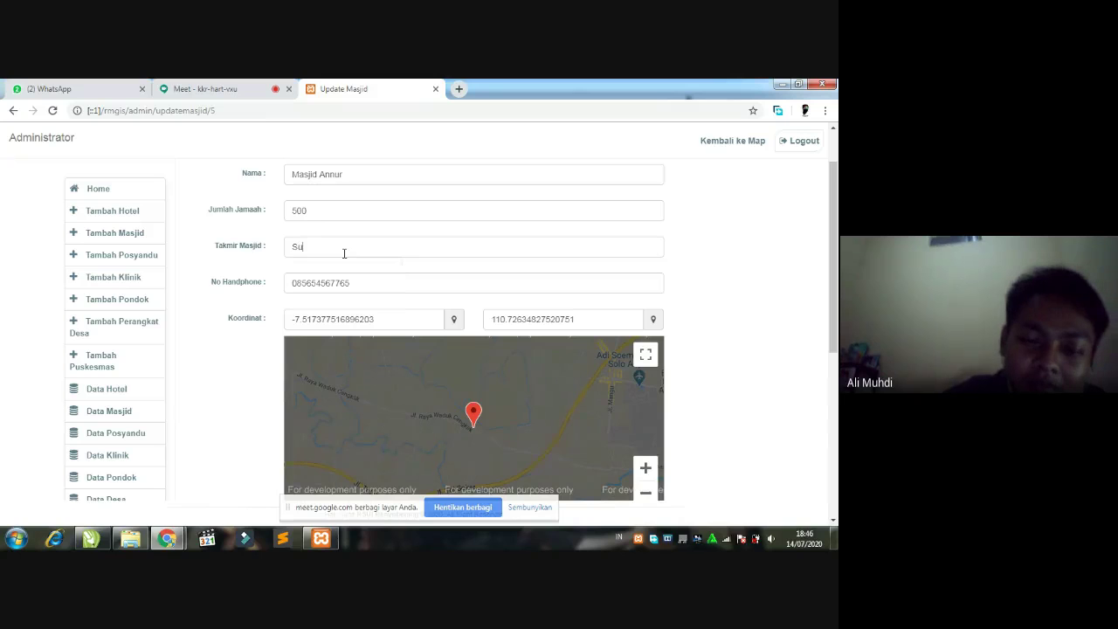
text(tarjo)
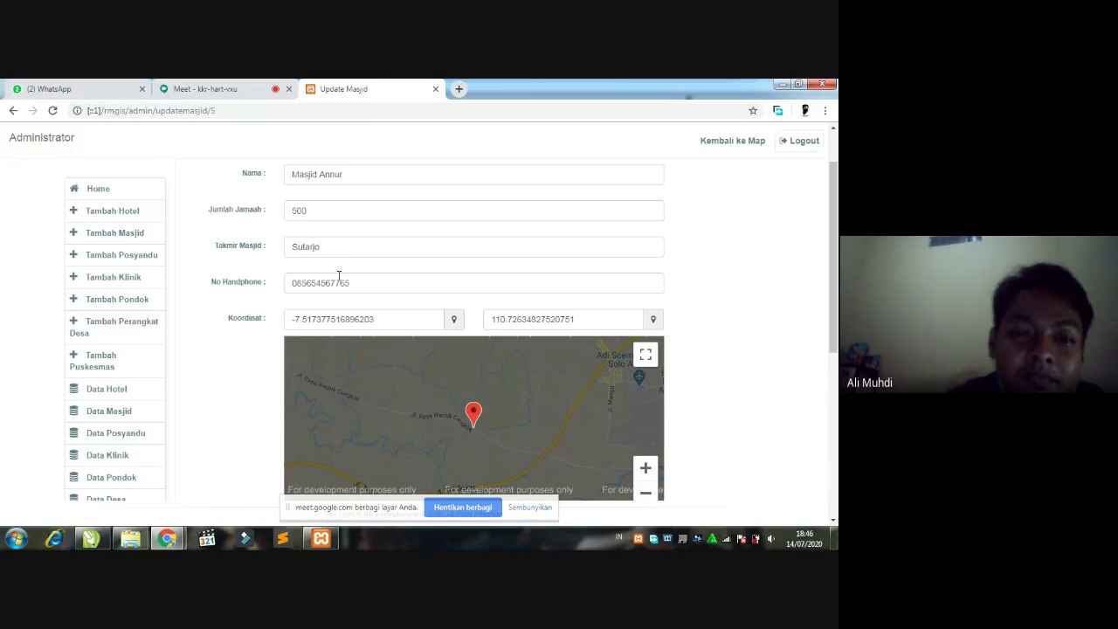
scroll(376, 274, down, 4)
scroll(492, 419, down, 1)
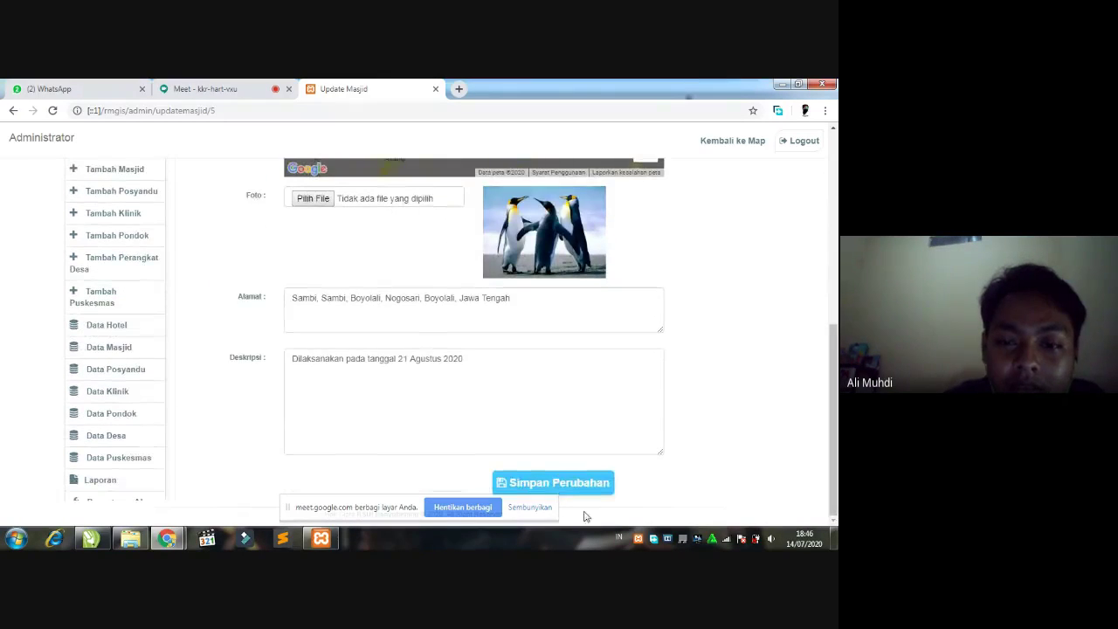
click(571, 482)
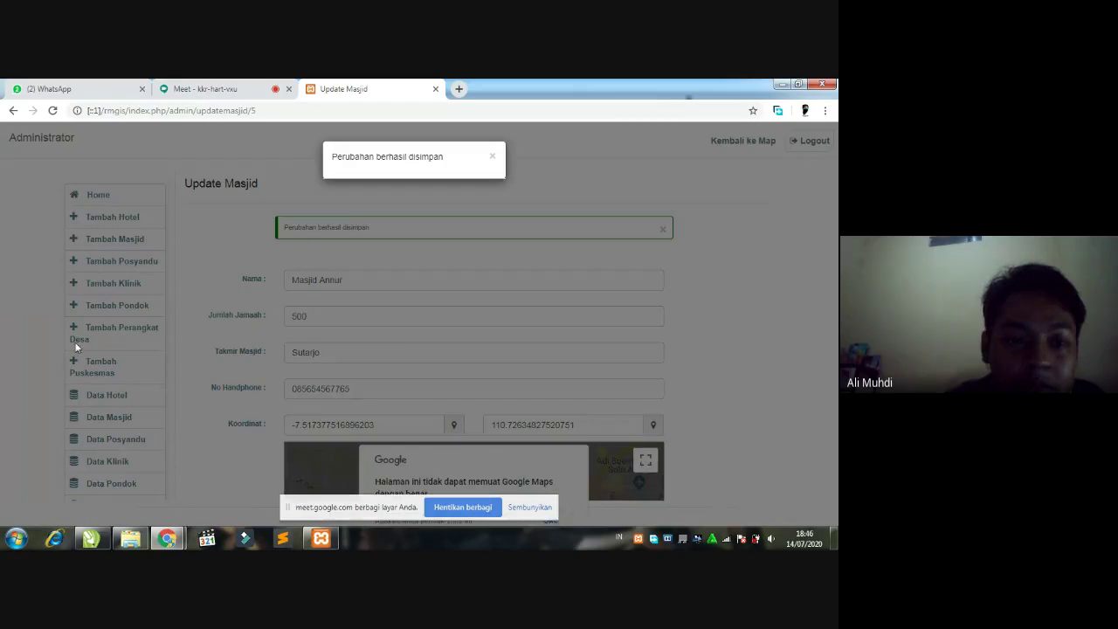
- Dismiss the saved notice, check the updated Data Masjid table, then go back to the public map
click(493, 156)
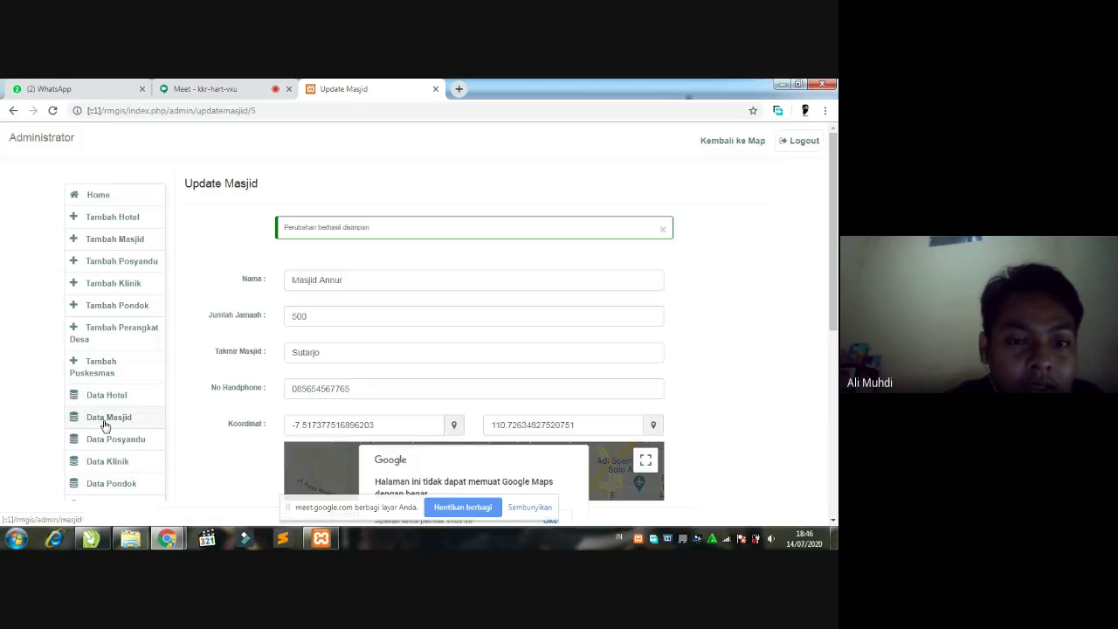
click(105, 425)
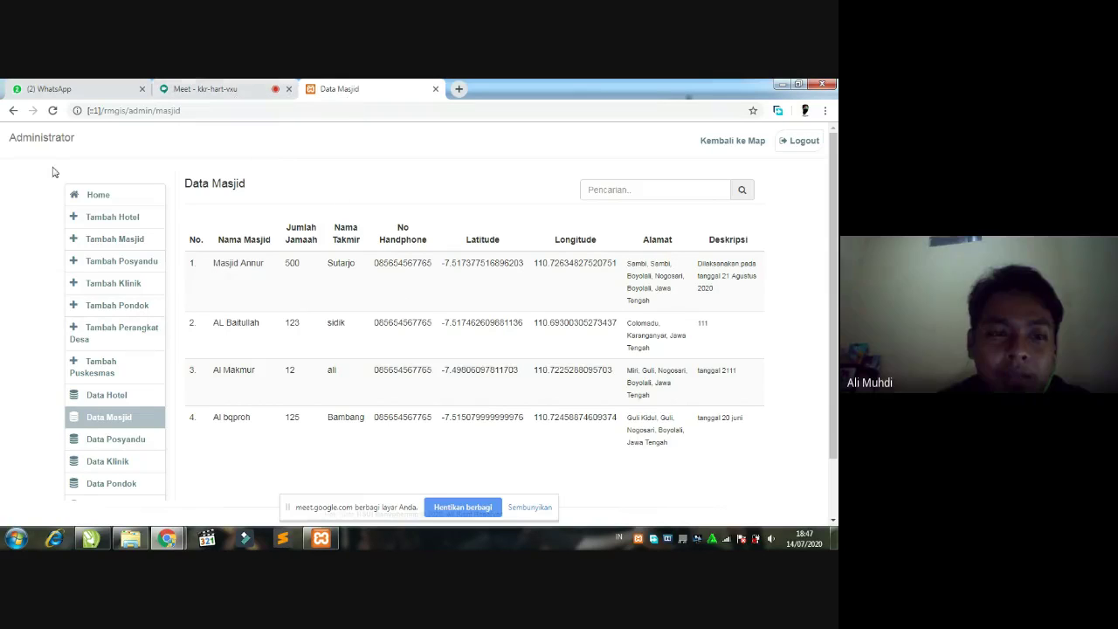
click(730, 142)
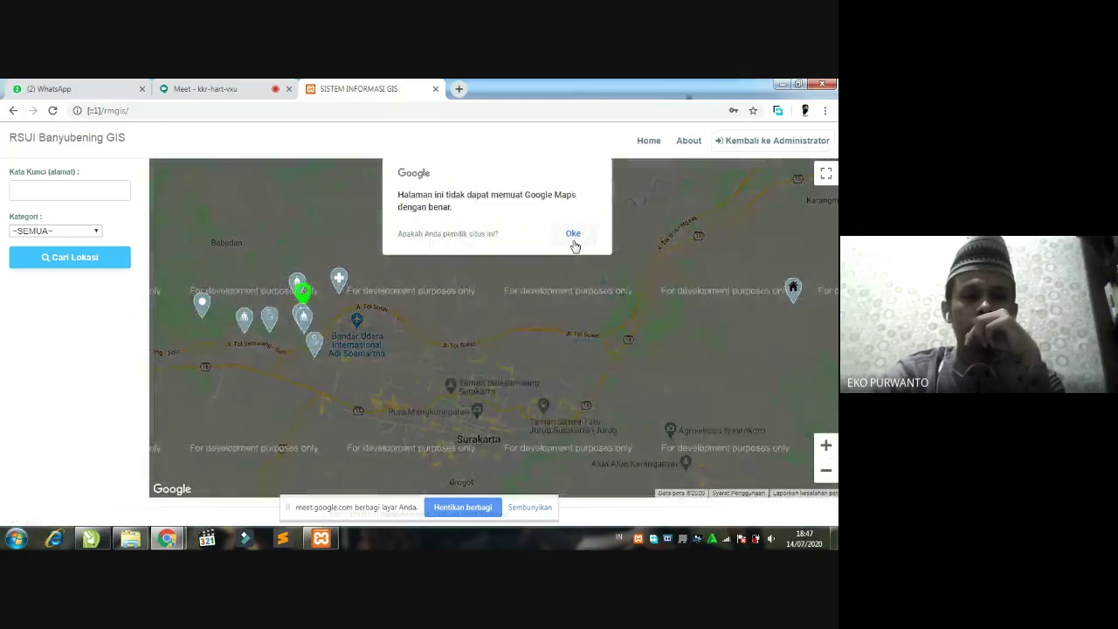
- Dismiss the Google Maps error, pan around the mosque markers near the airport, then switch to WhatsApp
click(574, 236)
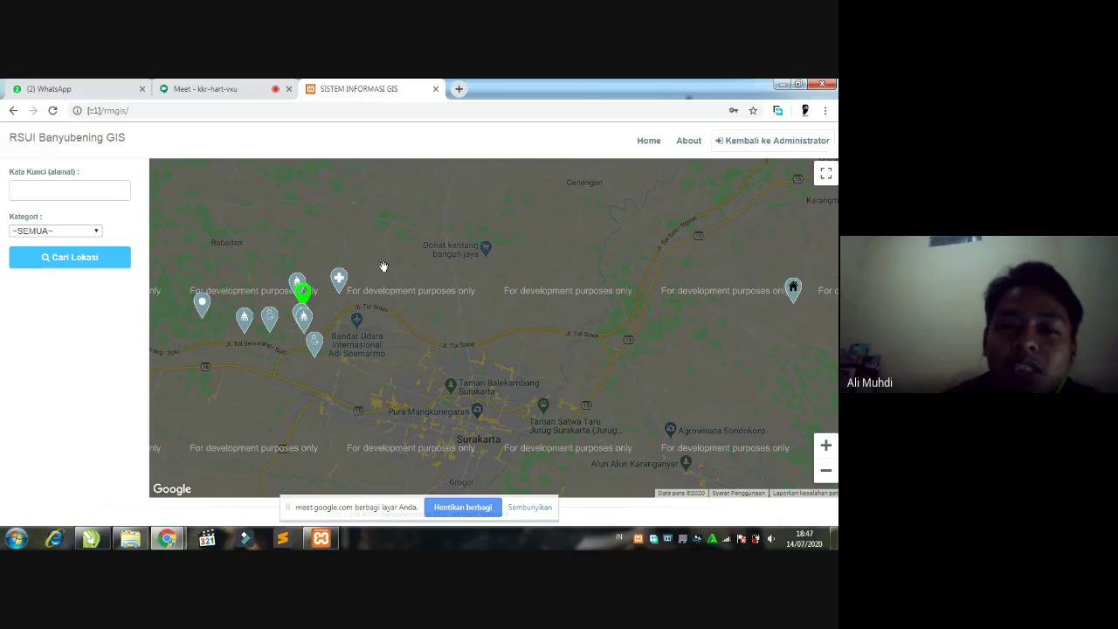
drag(391, 357, 425, 345)
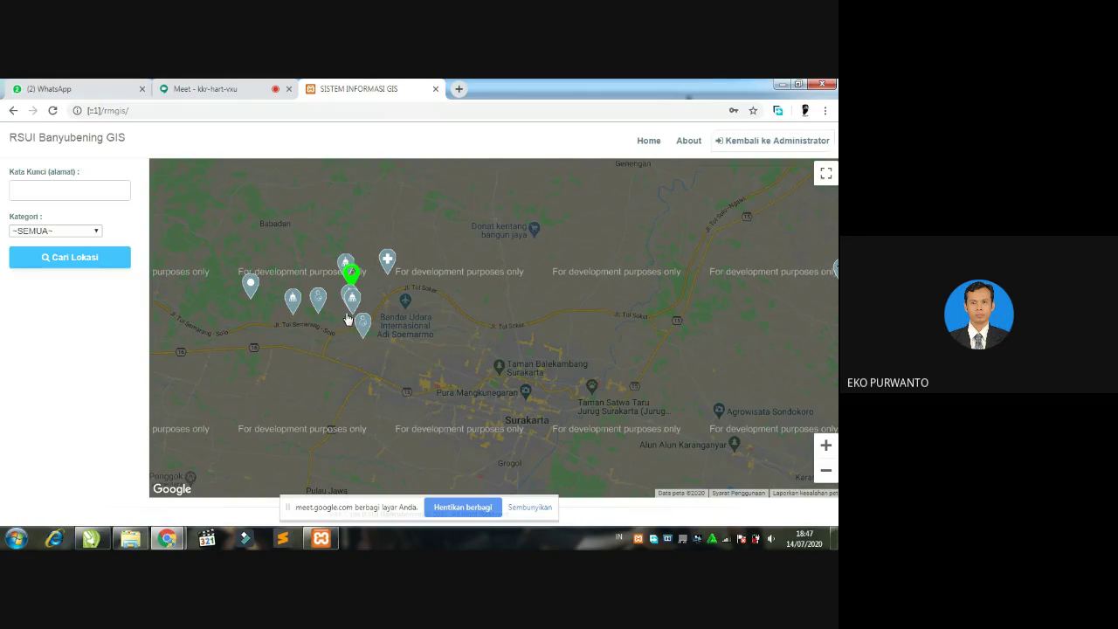
drag(331, 354, 353, 356)
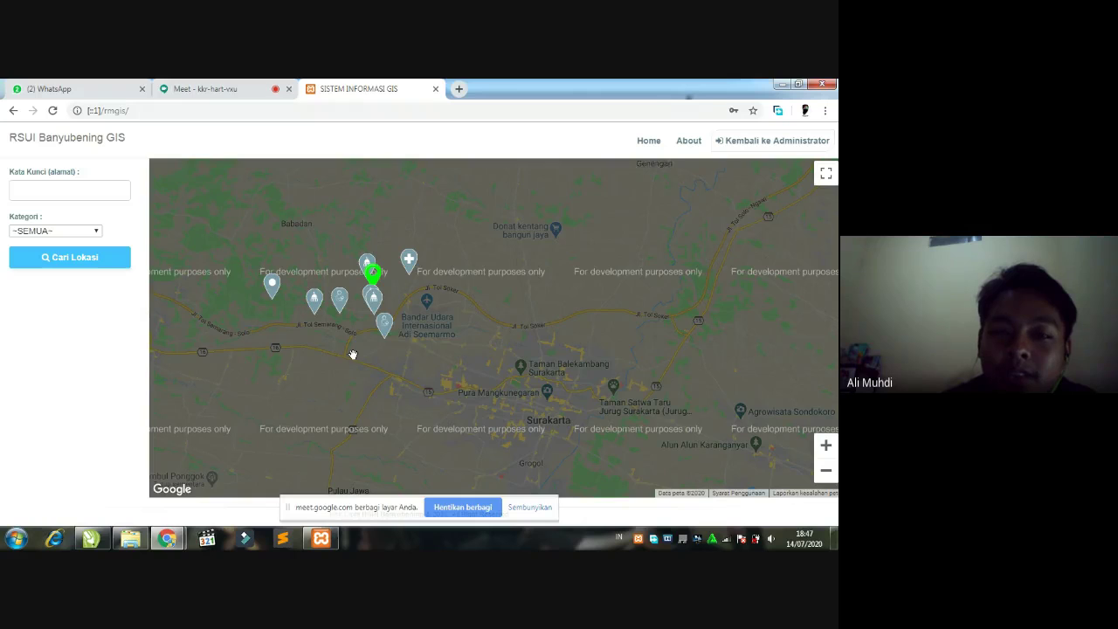
drag(513, 338, 539, 349)
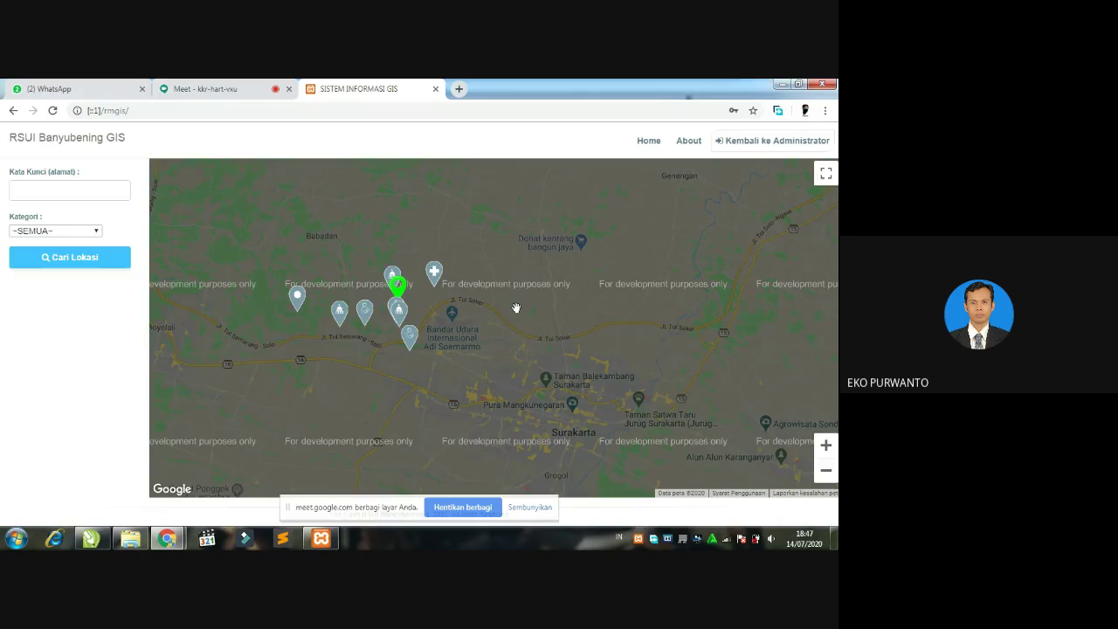
drag(557, 310, 532, 297)
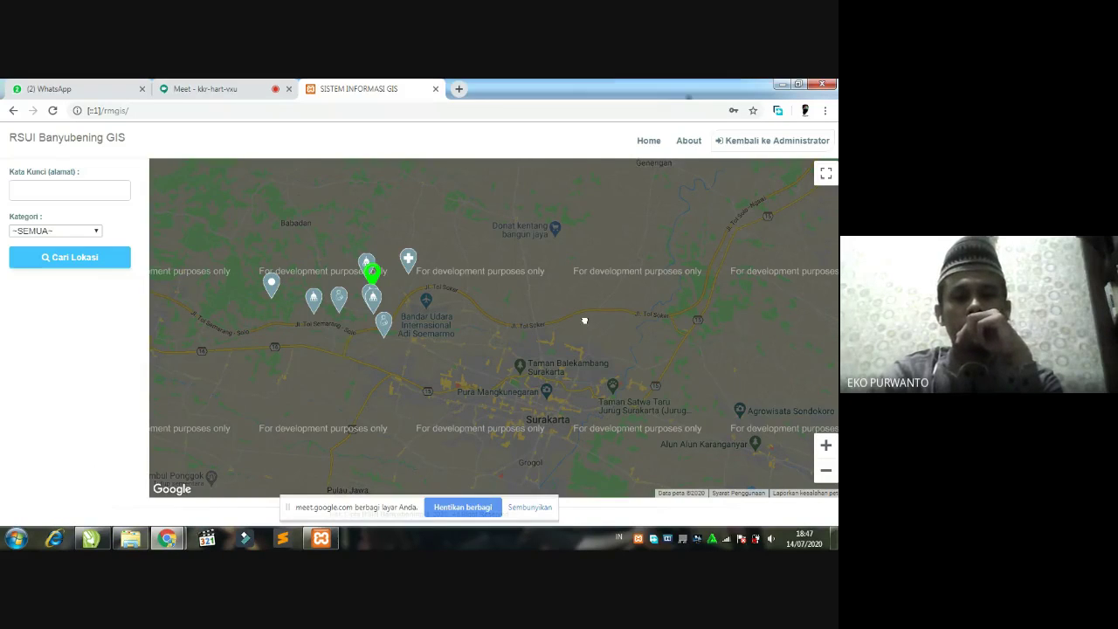
drag(584, 320, 567, 289)
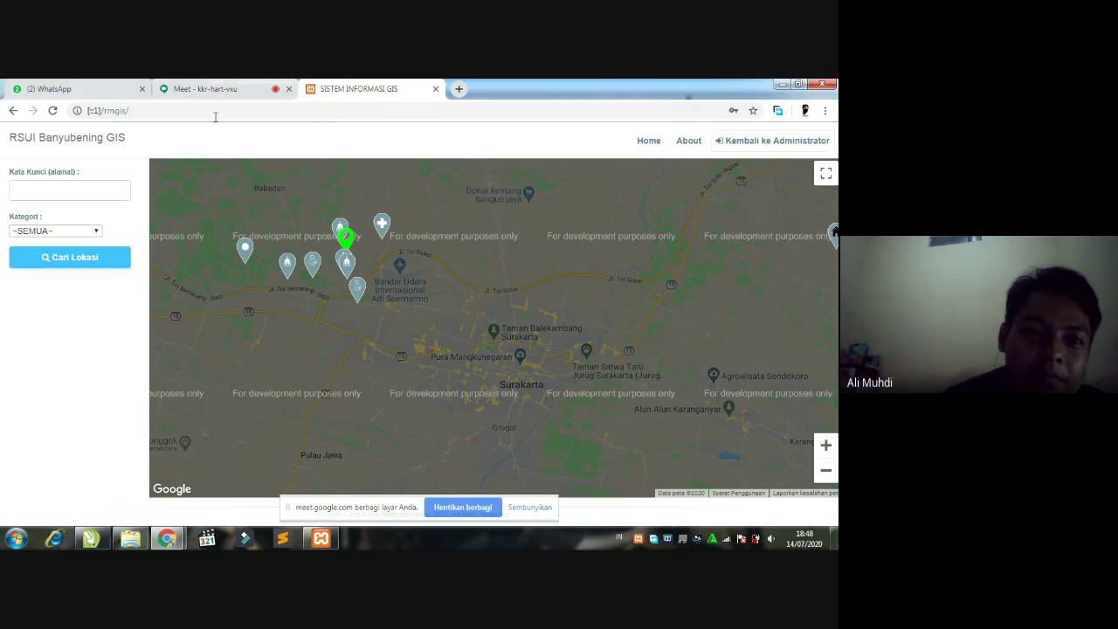
click(70, 87)
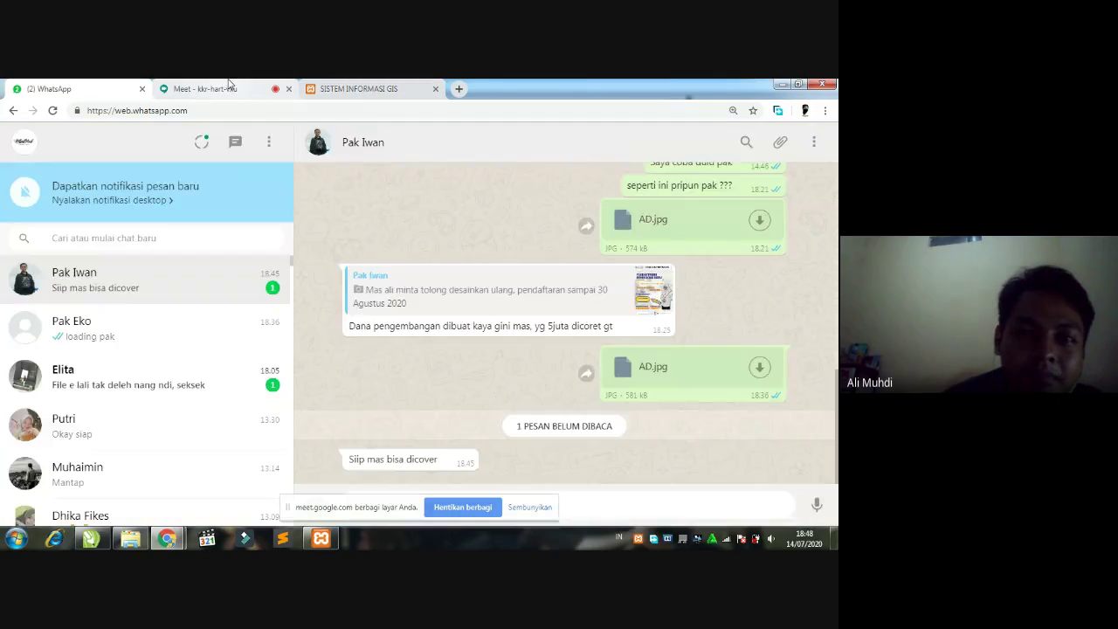
- Return from WhatsApp to the SISTEM INFORMASI GIS map tab after a quick look at Meet
click(362, 89)
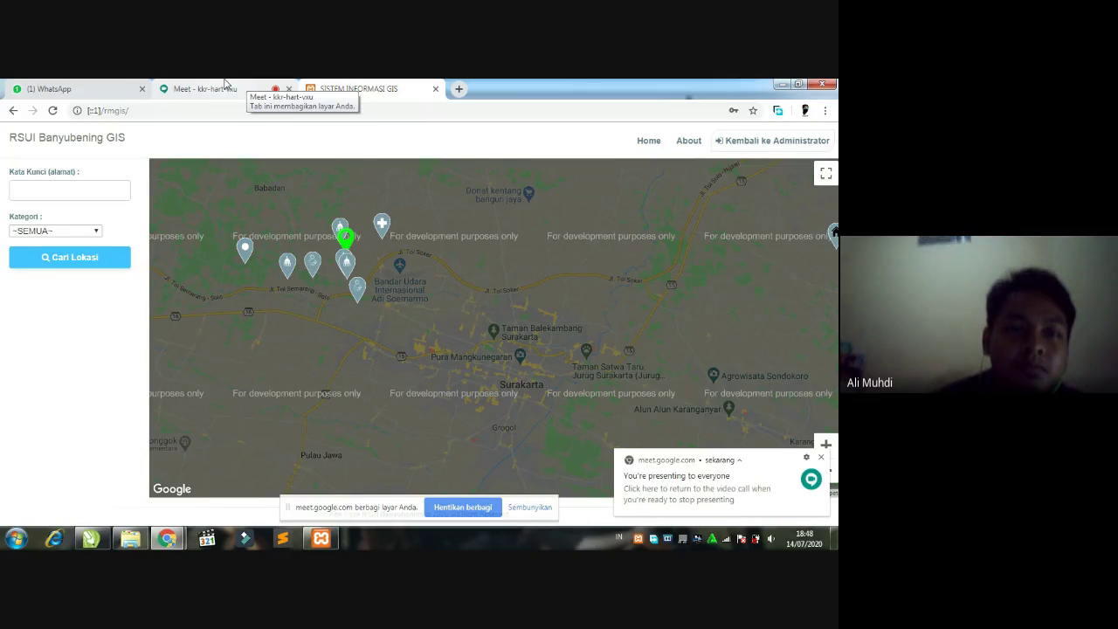
click(226, 88)
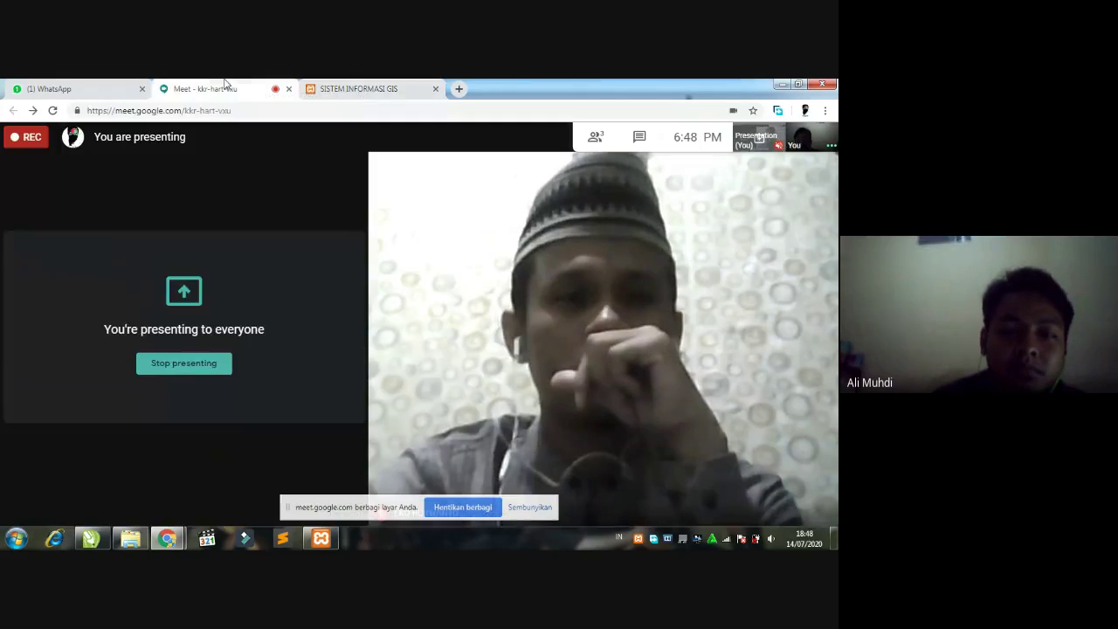
click(394, 87)
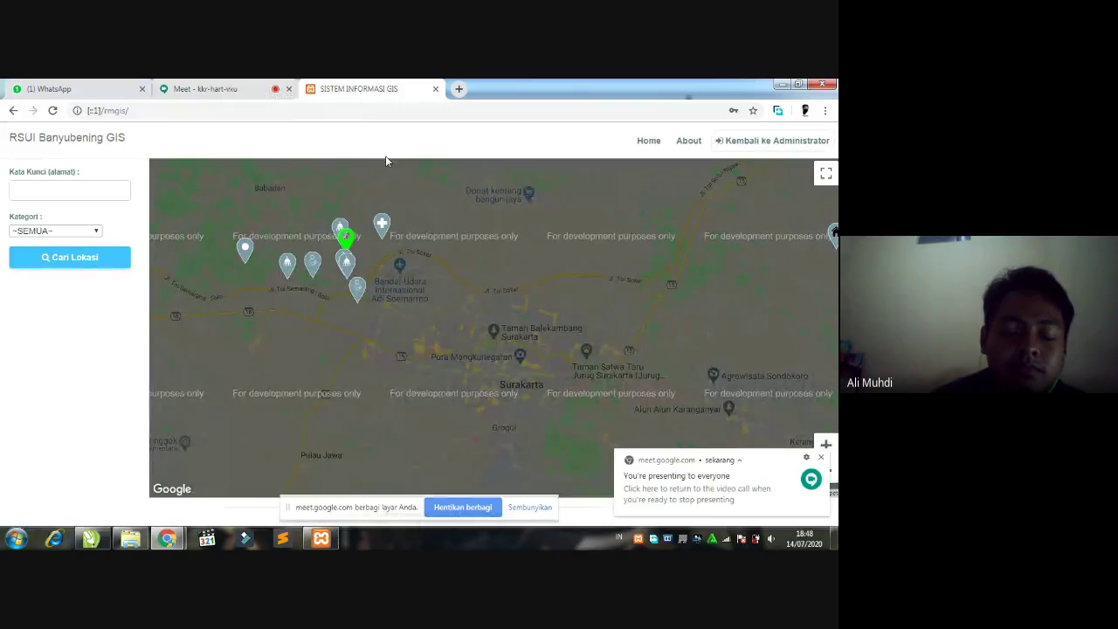
- Close the Meet 'You're presenting' notice and pan the map to centre the marker cluster
click(821, 458)
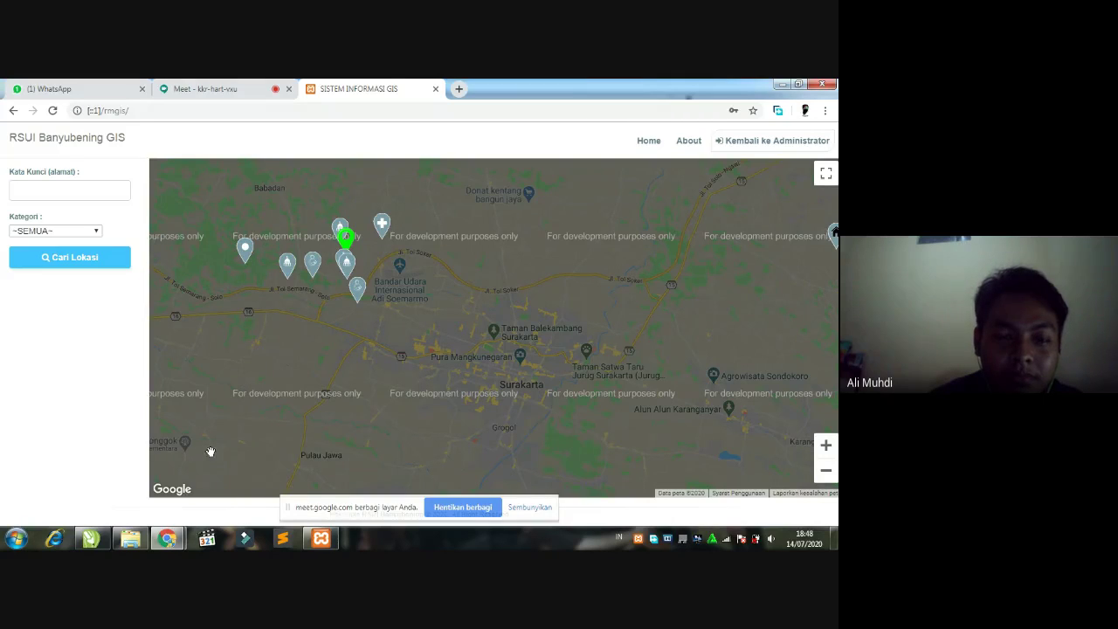
drag(329, 319, 357, 340)
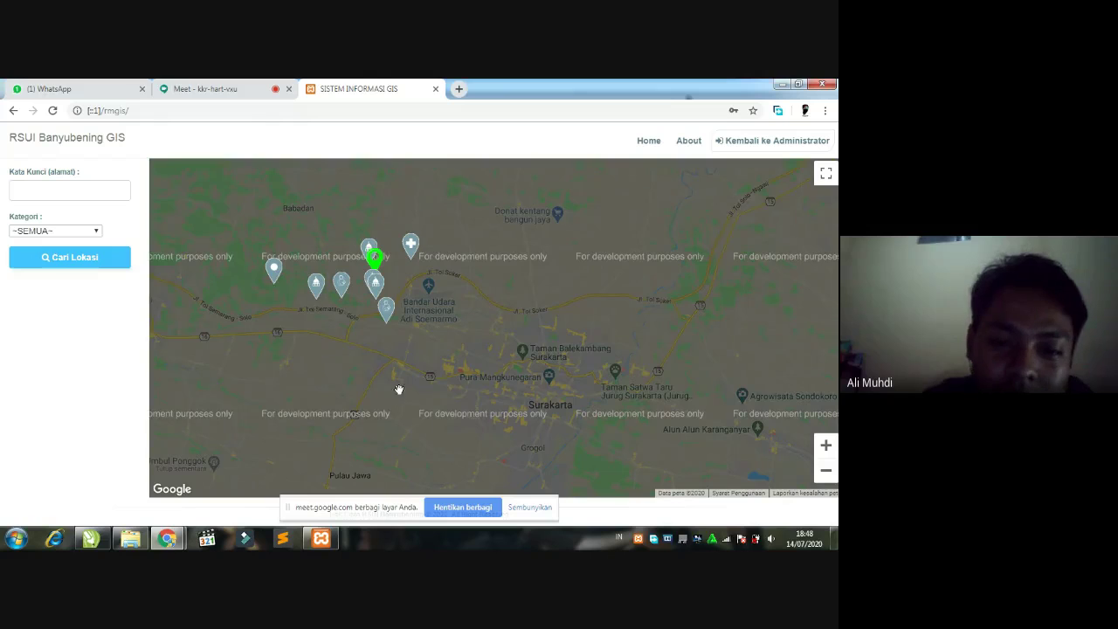
drag(409, 389, 449, 384)
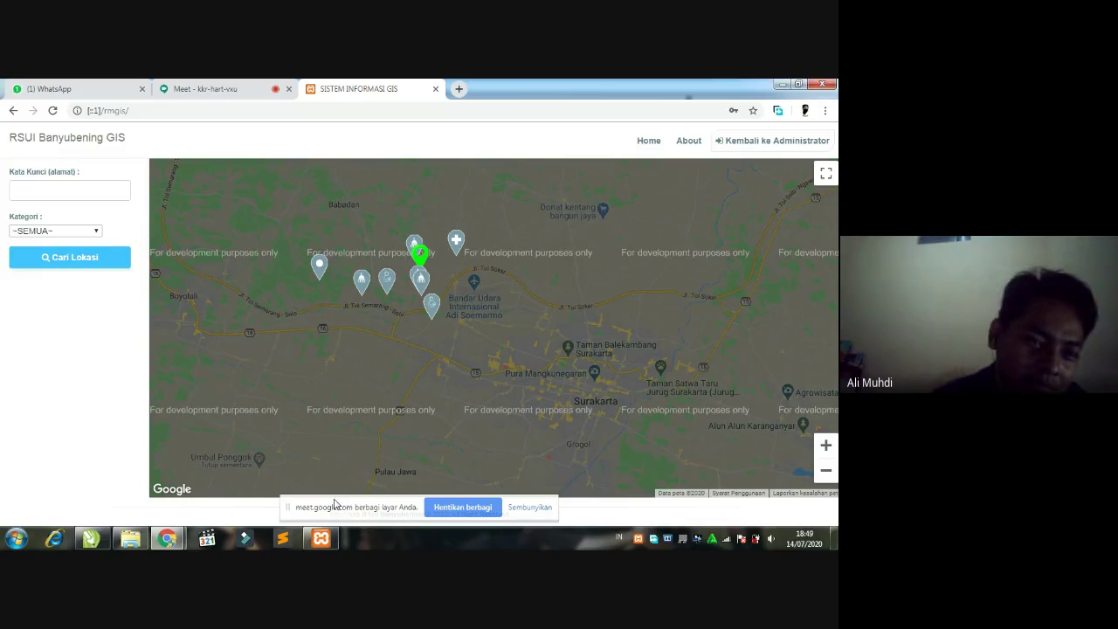
drag(358, 361, 404, 383)
drag(420, 328, 370, 381)
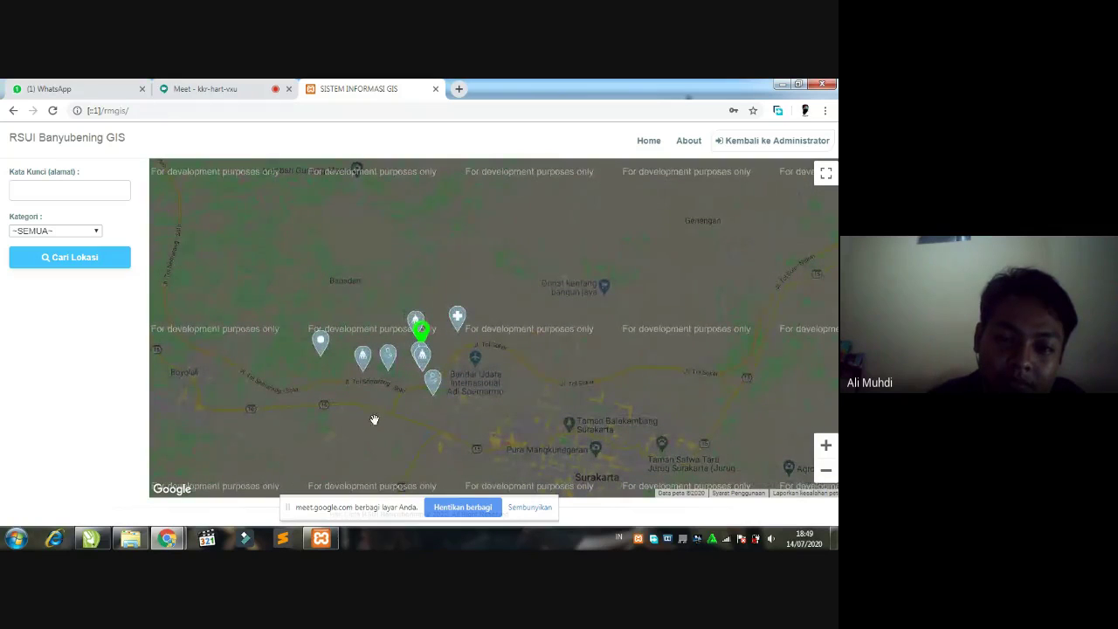
drag(411, 411, 404, 407)
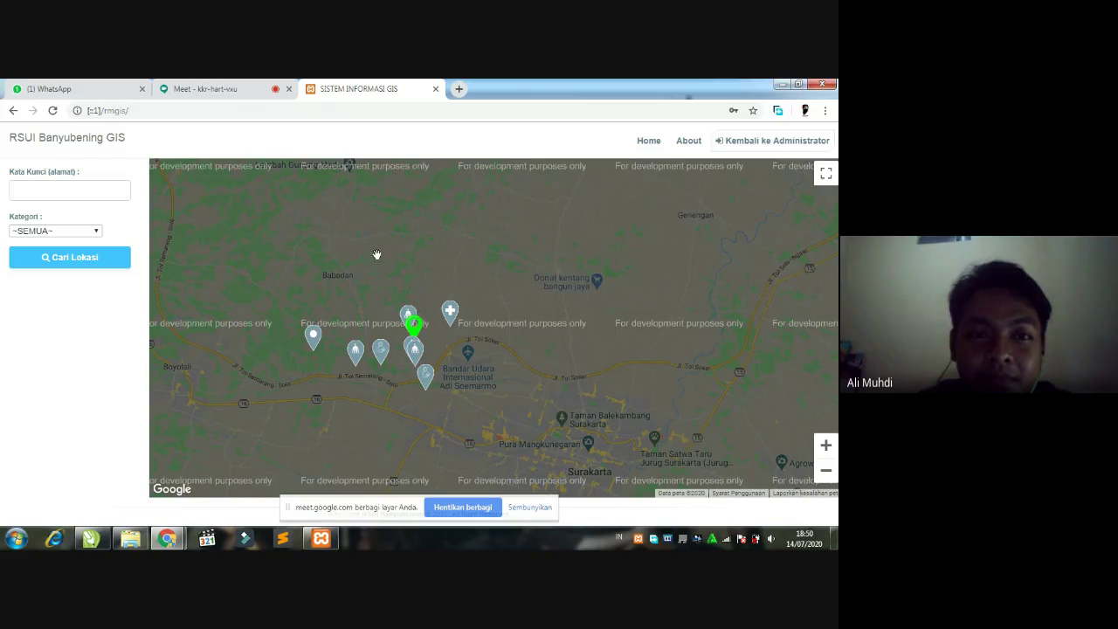
click(238, 90)
- Come back from Meet and drag the map up so Surakarta returns into view
click(358, 86)
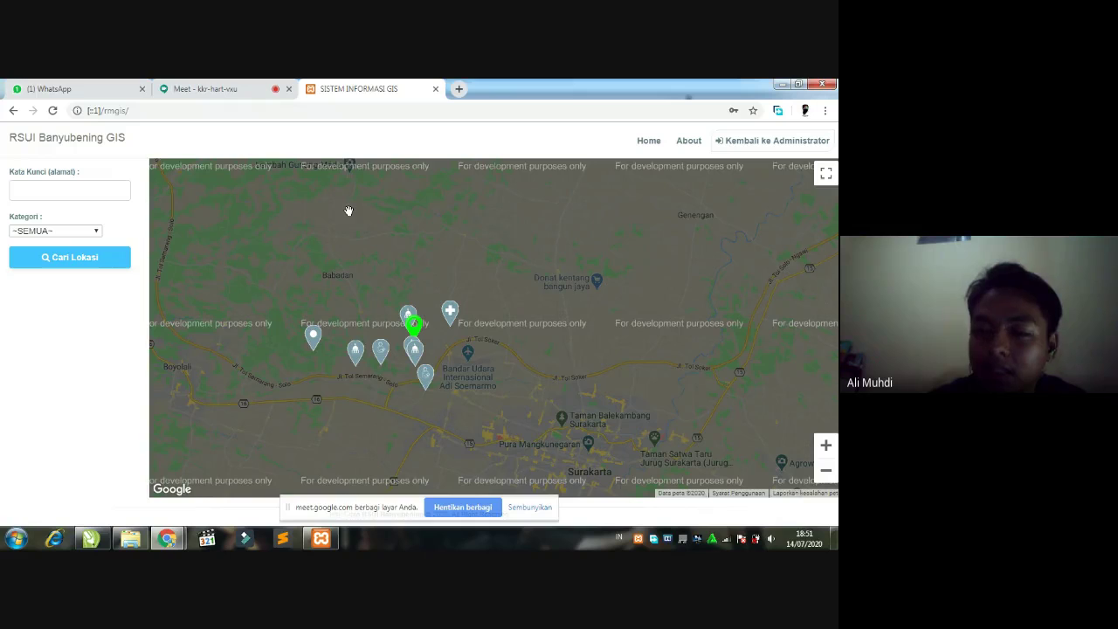
drag(554, 365, 524, 292)
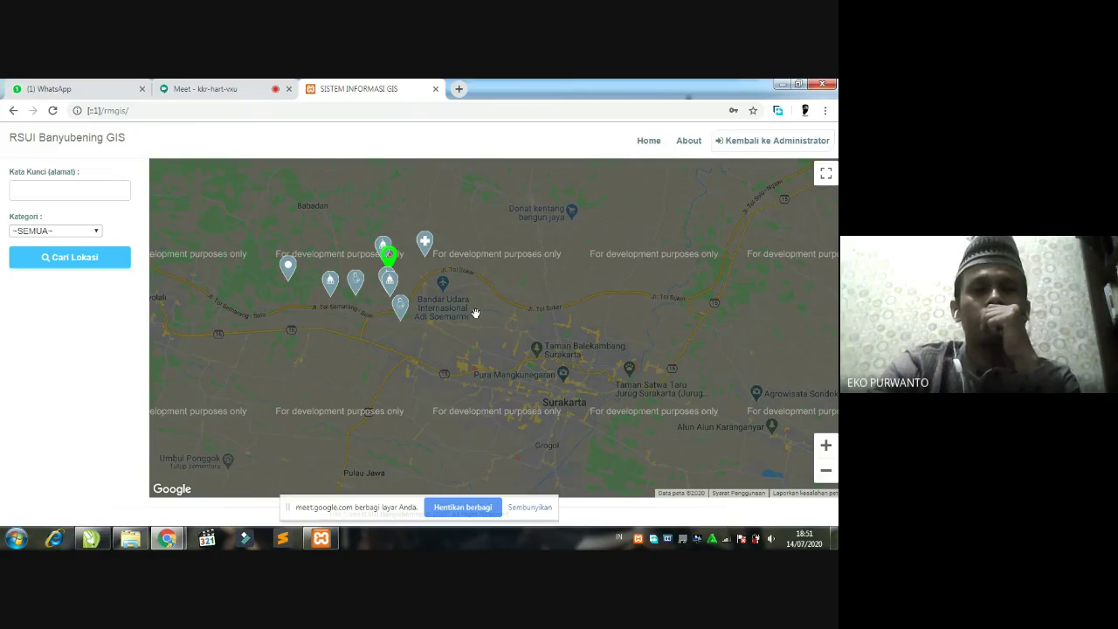
- Nudge the map right and down toward the markers, then return to the administrator home page
drag(475, 313, 490, 326)
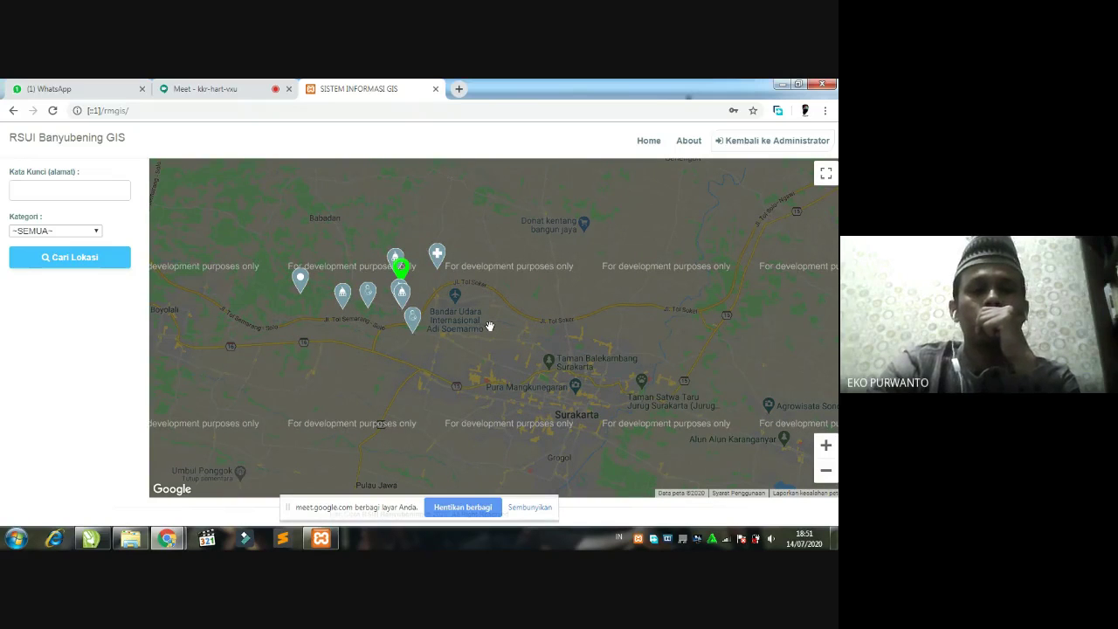
drag(493, 326, 505, 327)
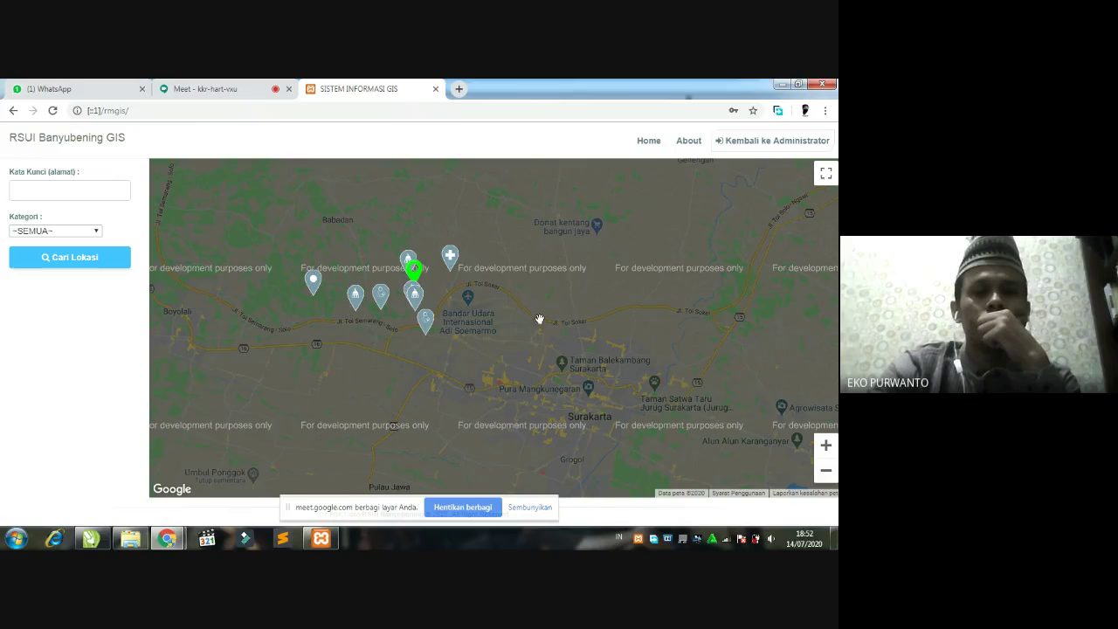
key(Left)
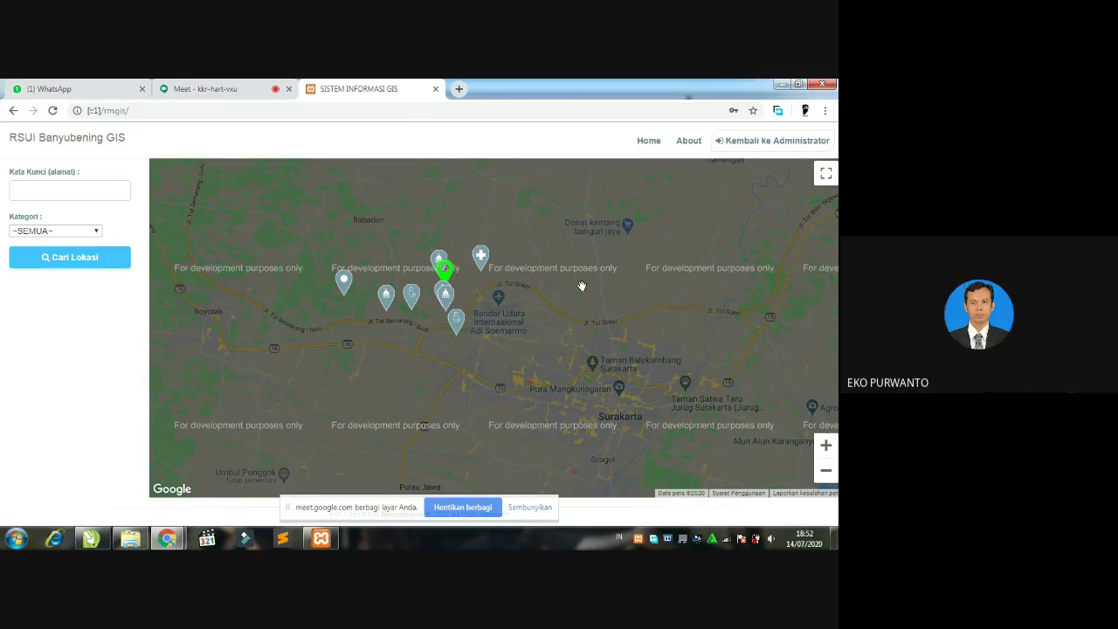
drag(621, 274, 600, 305)
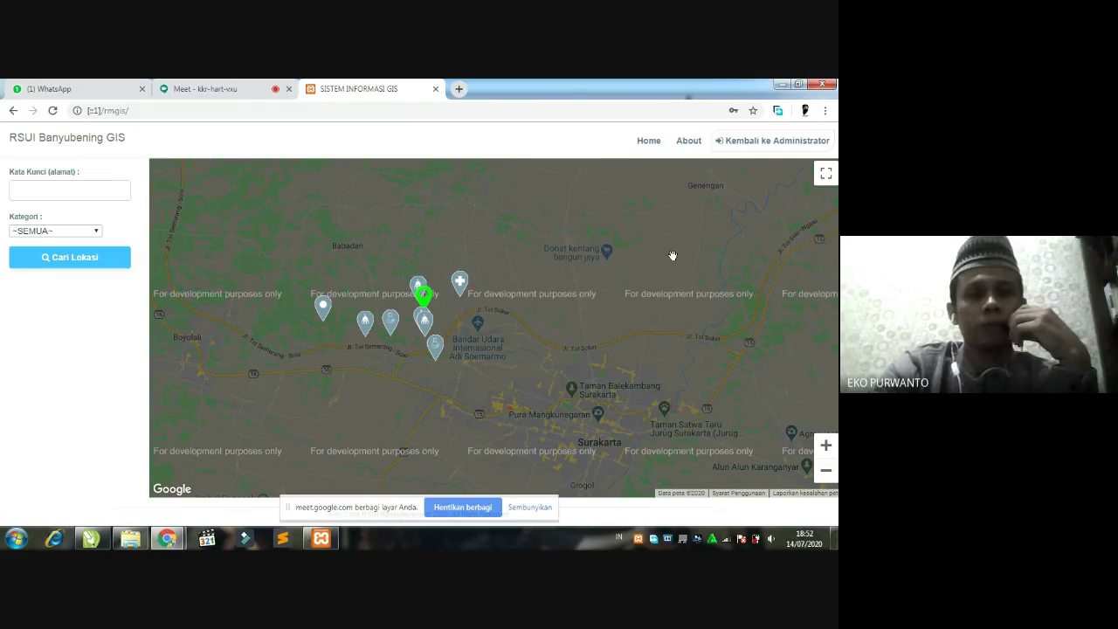
click(786, 143)
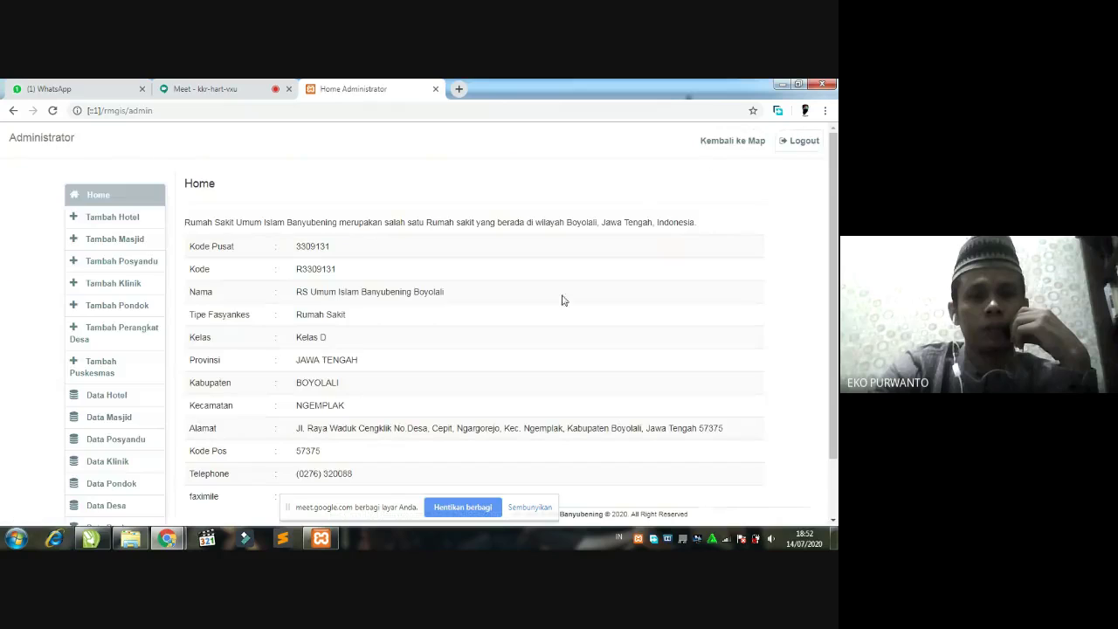
- Look over the Data Masjid list, then go to the Laporan report page
scroll(365, 329, down, 2)
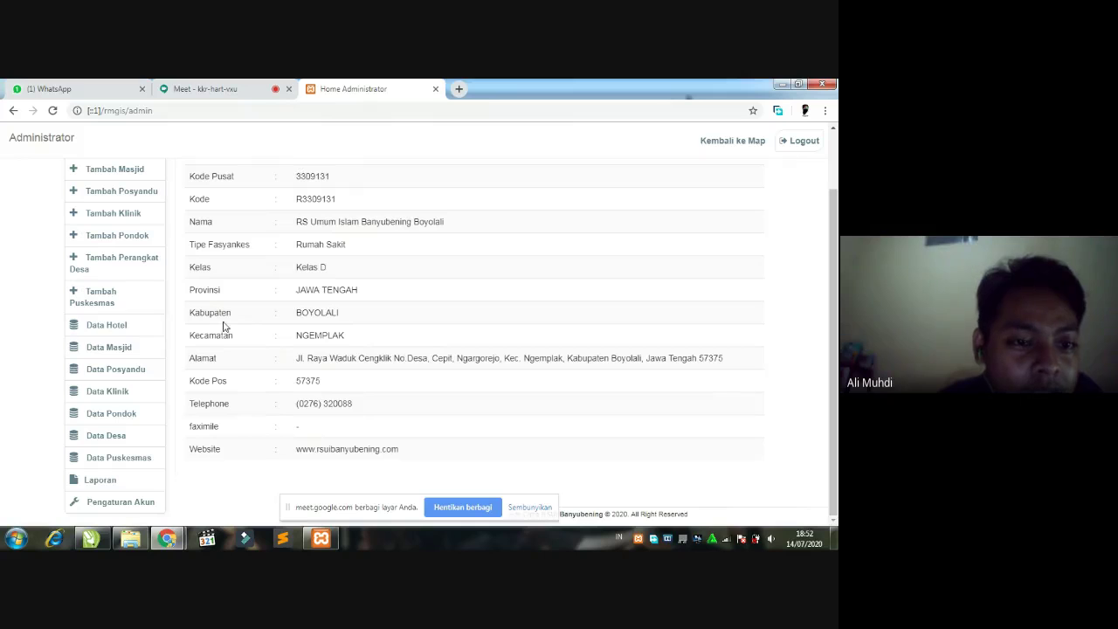
click(111, 350)
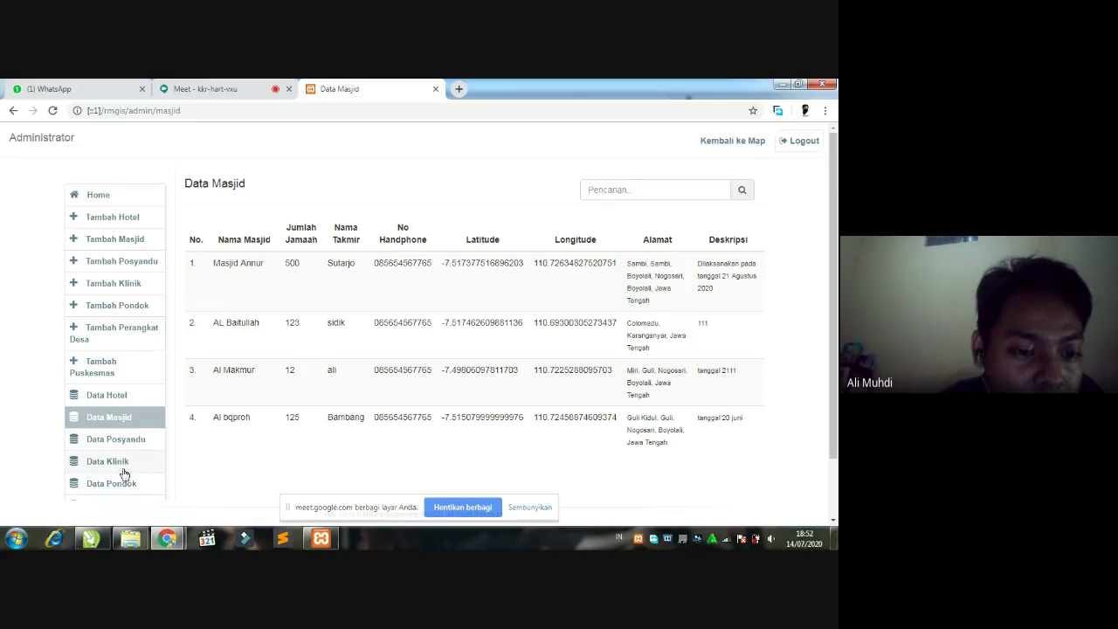
scroll(125, 474, down, 3)
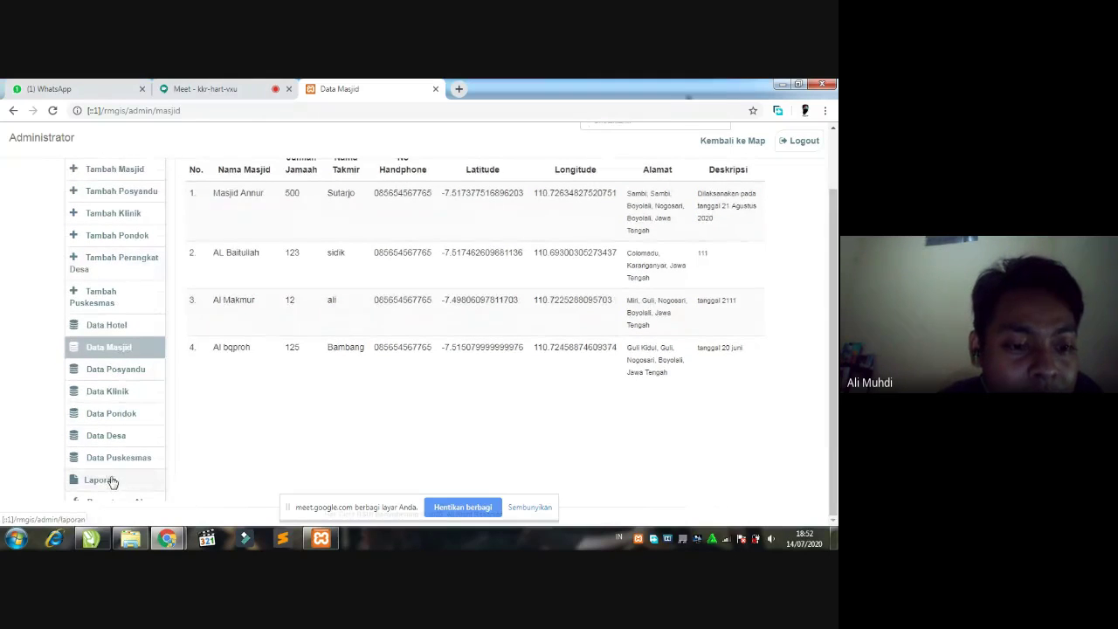
click(111, 483)
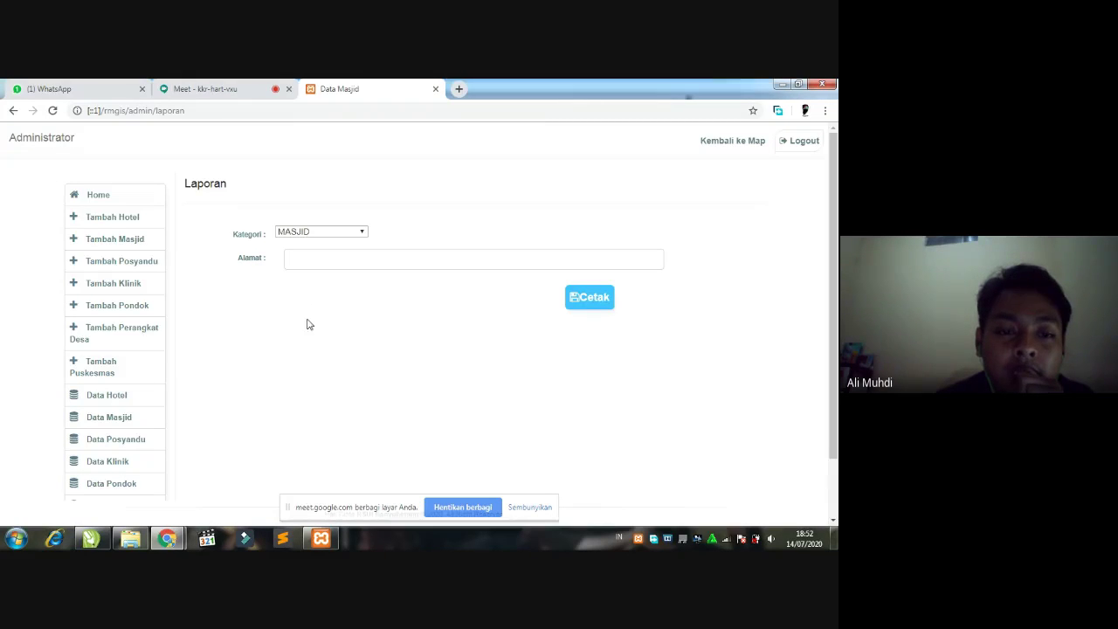
- Reopen the Data Masjid list and return to the Laporan page
click(111, 423)
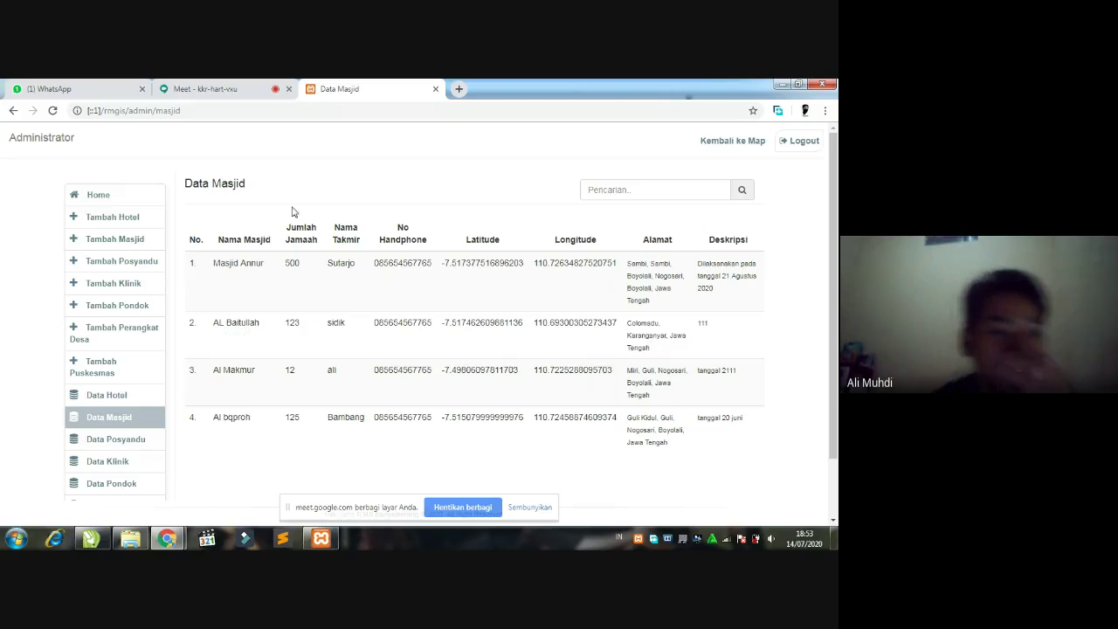
scroll(131, 437, down, 2)
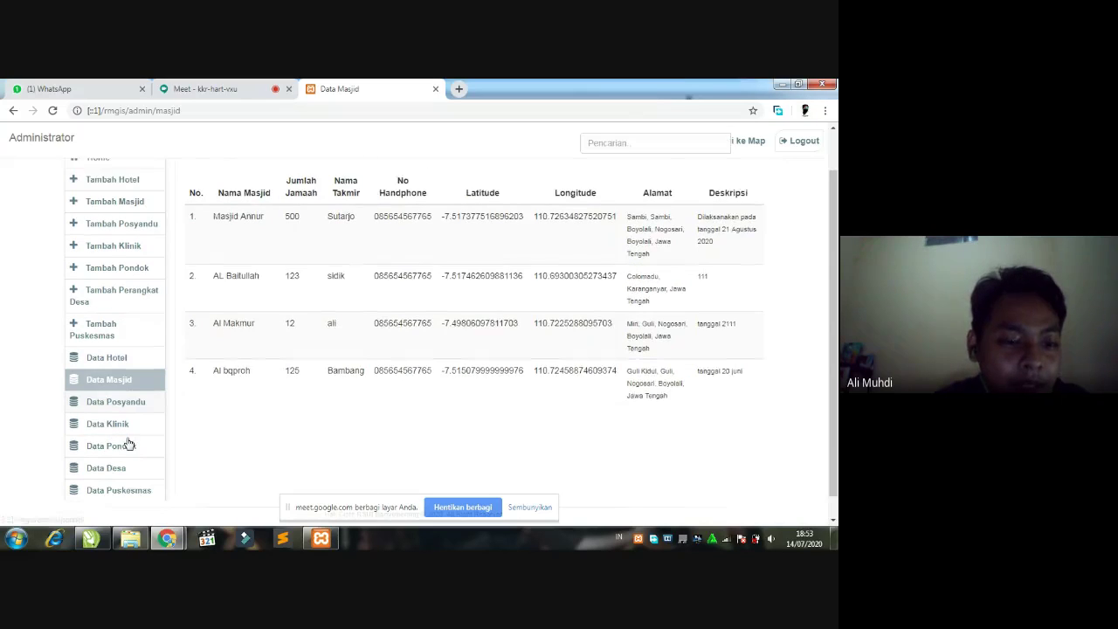
click(104, 486)
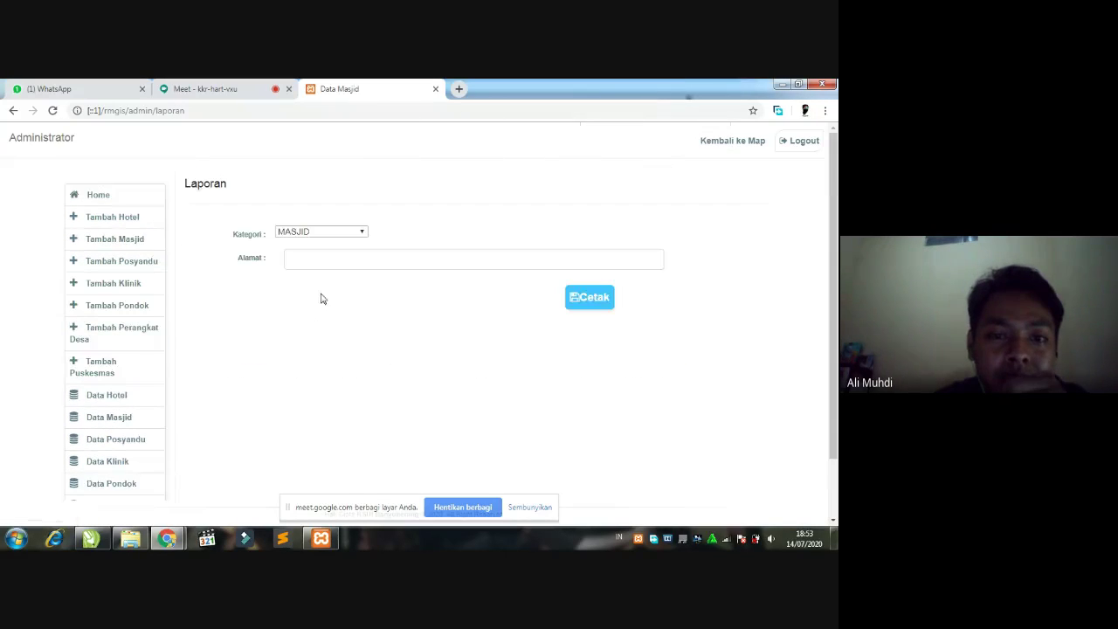
- Print the MASJID report filtered by address 'guli', listing Al bqproh and Al Makmur
click(321, 259)
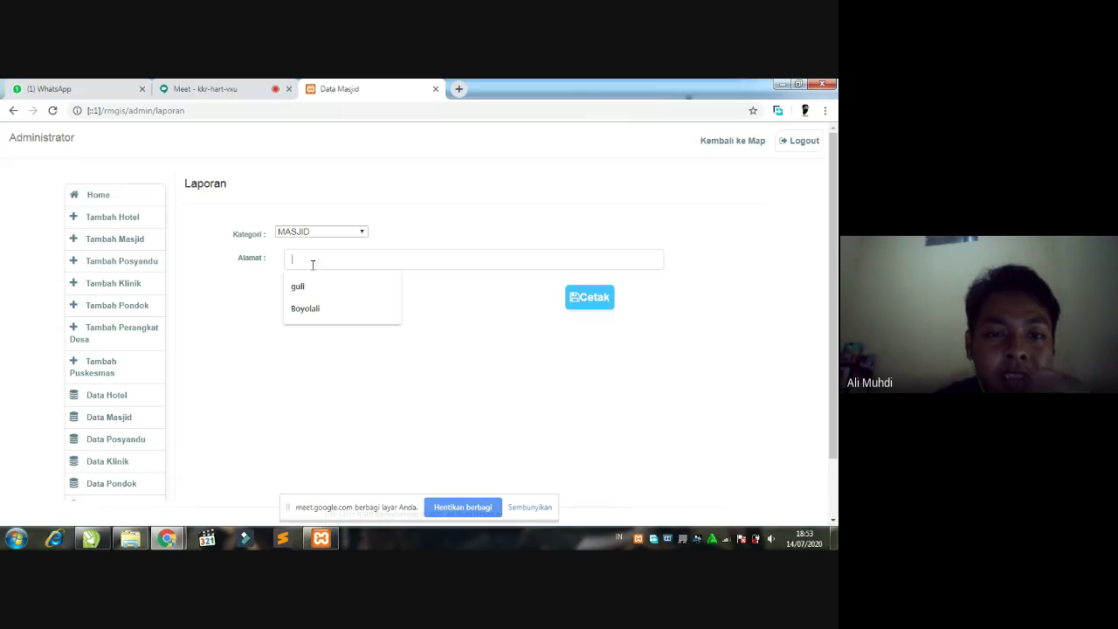
click(300, 287)
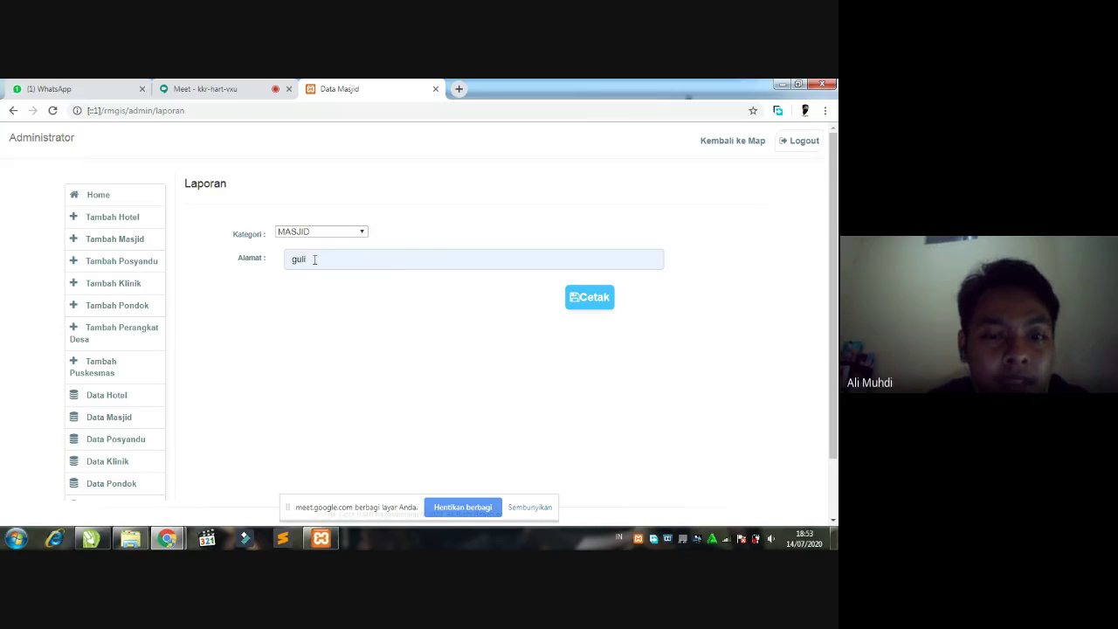
key(BackSpace)
key(BackSpace)
key(BackSpace)
key(BackSpace)
key(BackSpace)
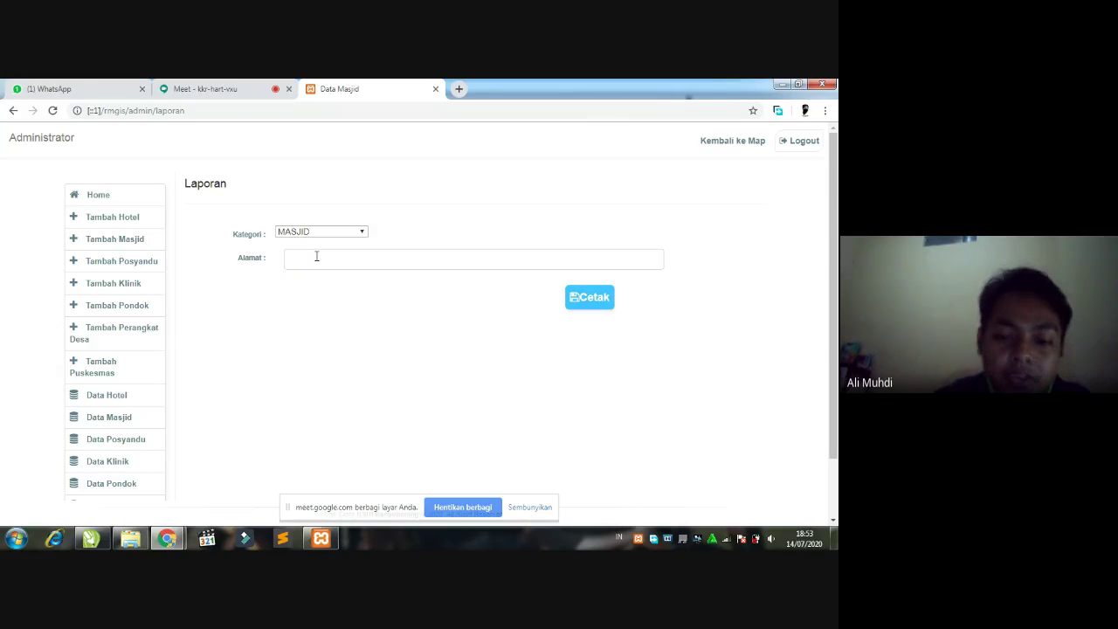
text(guli)
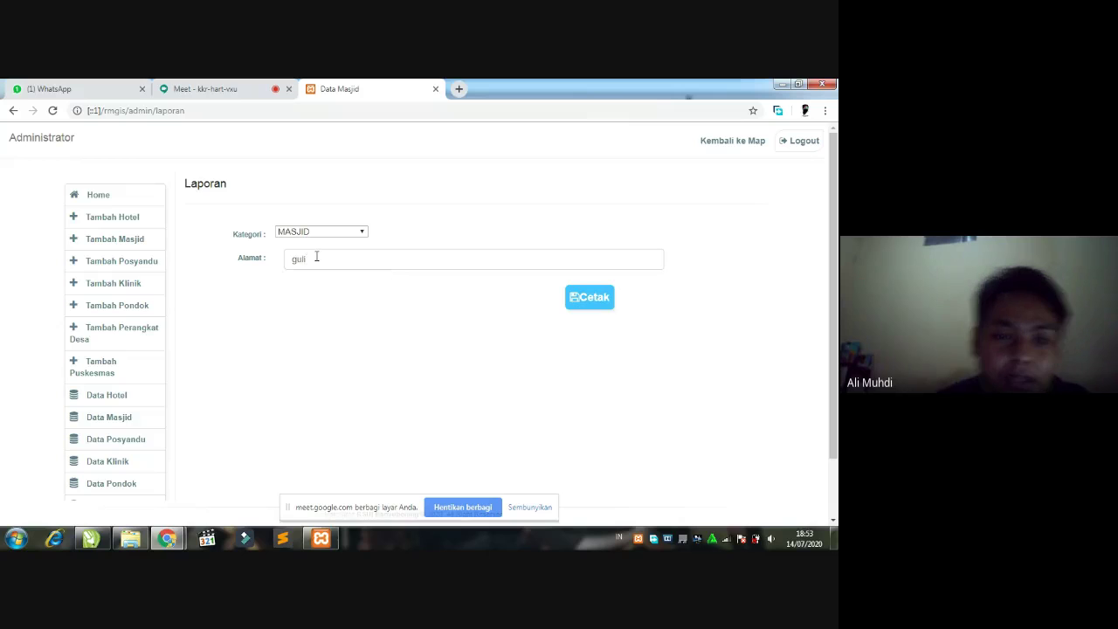
click(580, 299)
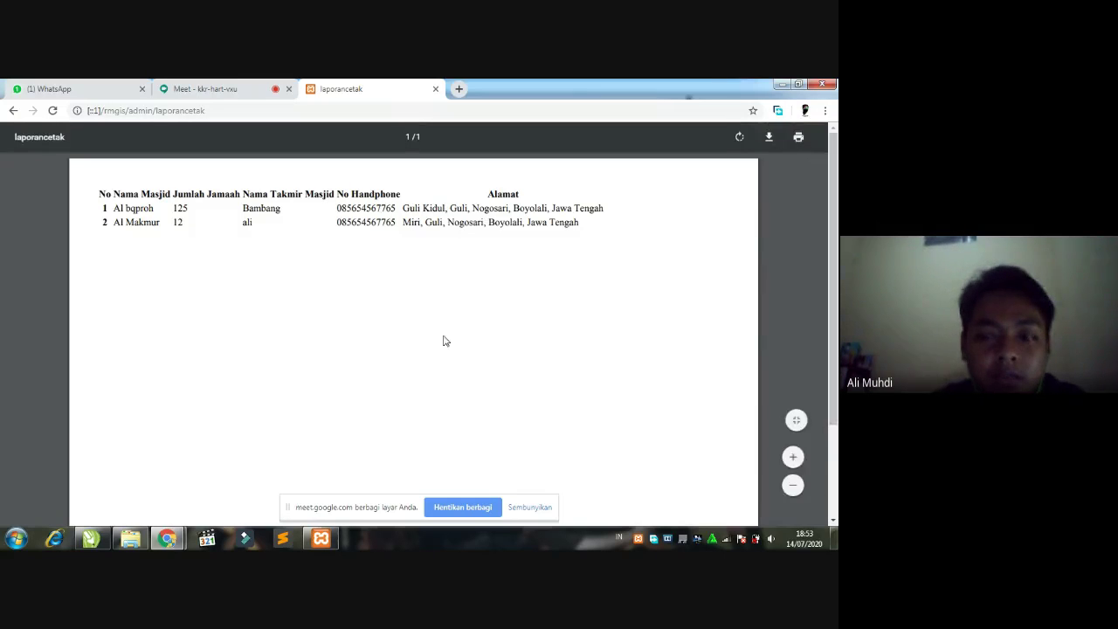
- Run the POSYANDU report for address 'miri', which comes back empty, and return to the form
click(12, 112)
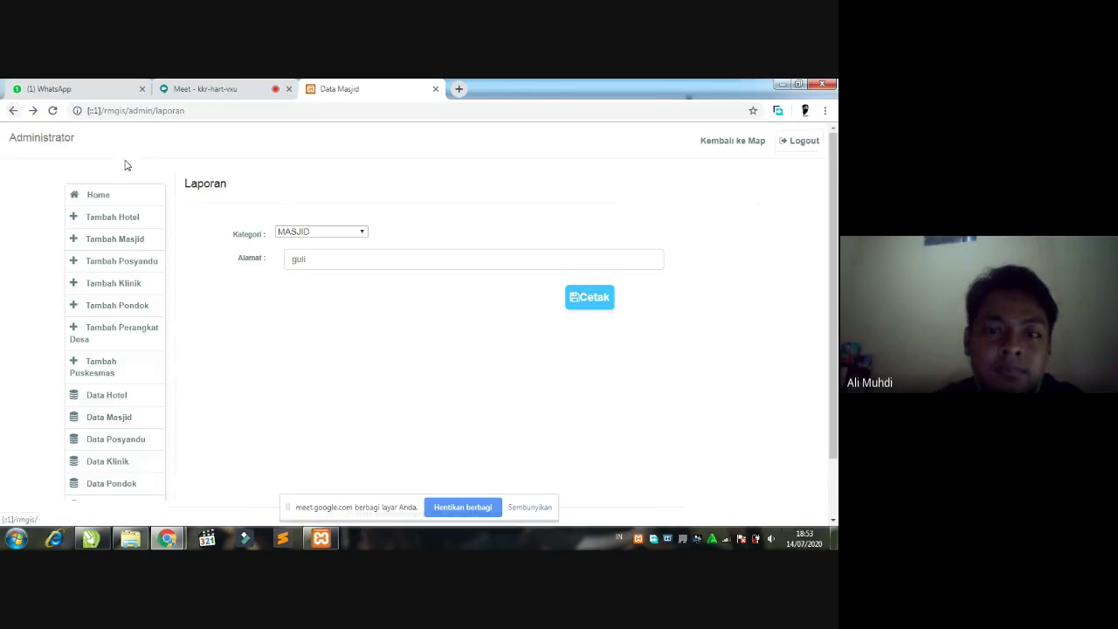
click(319, 233)
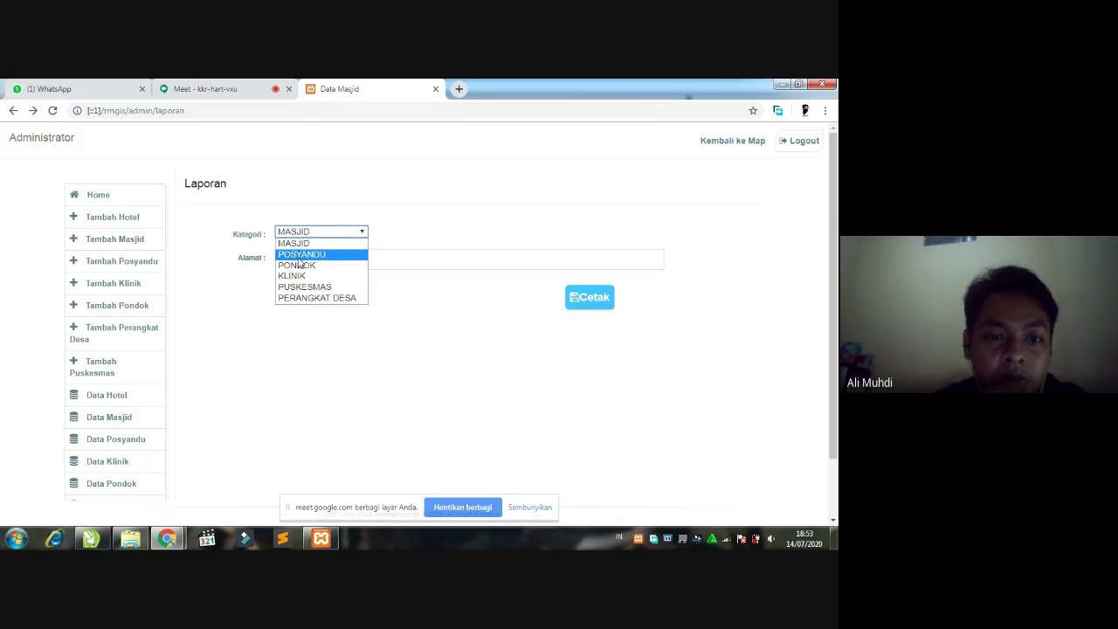
click(298, 255)
click(322, 258)
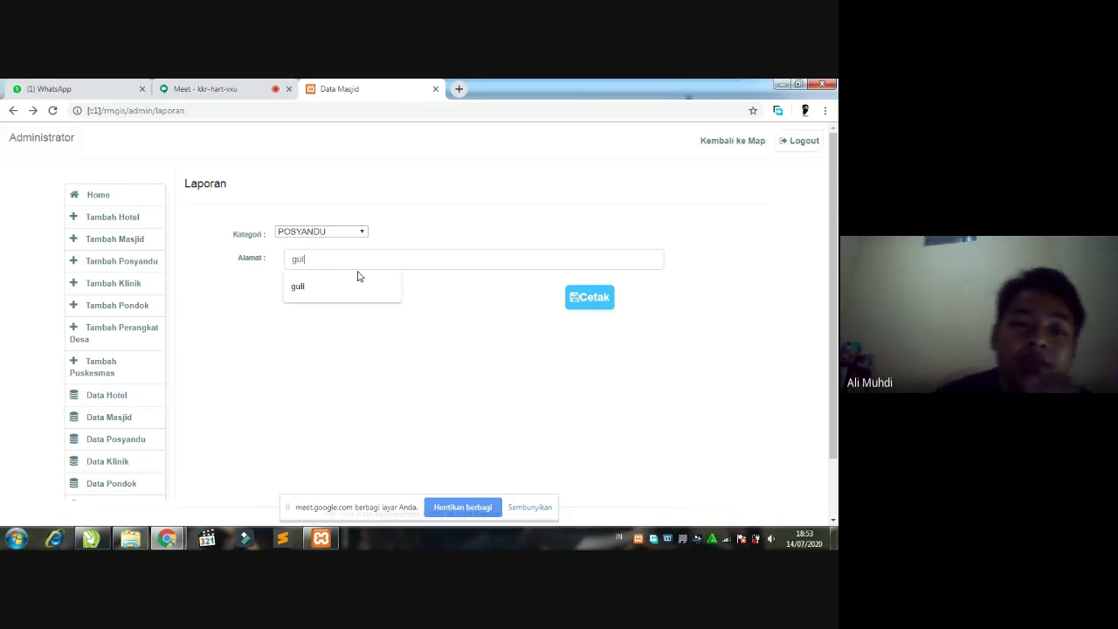
key(BackSpace)
key(BackSpace)
key(BackSpace)
key(BackSpace)
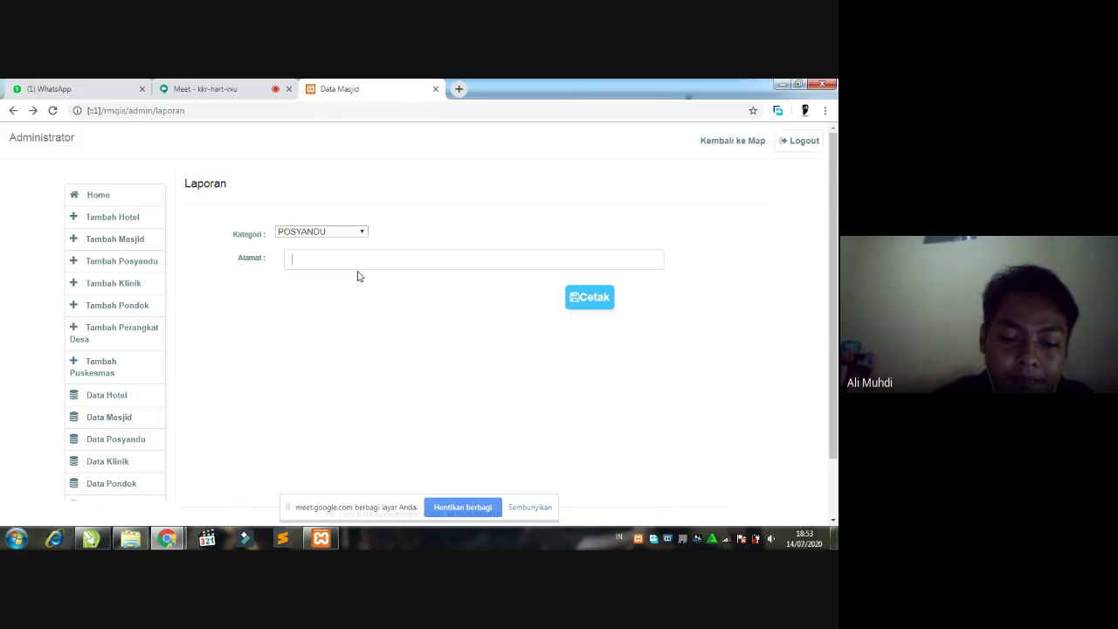
text(g)
key(BackSpace)
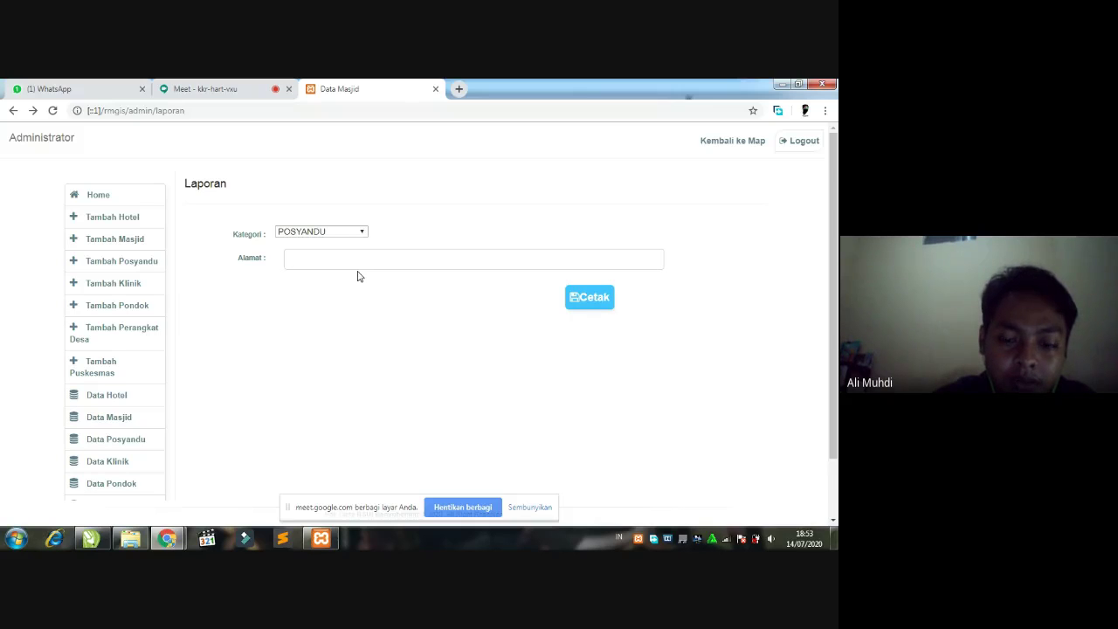
text(miri)
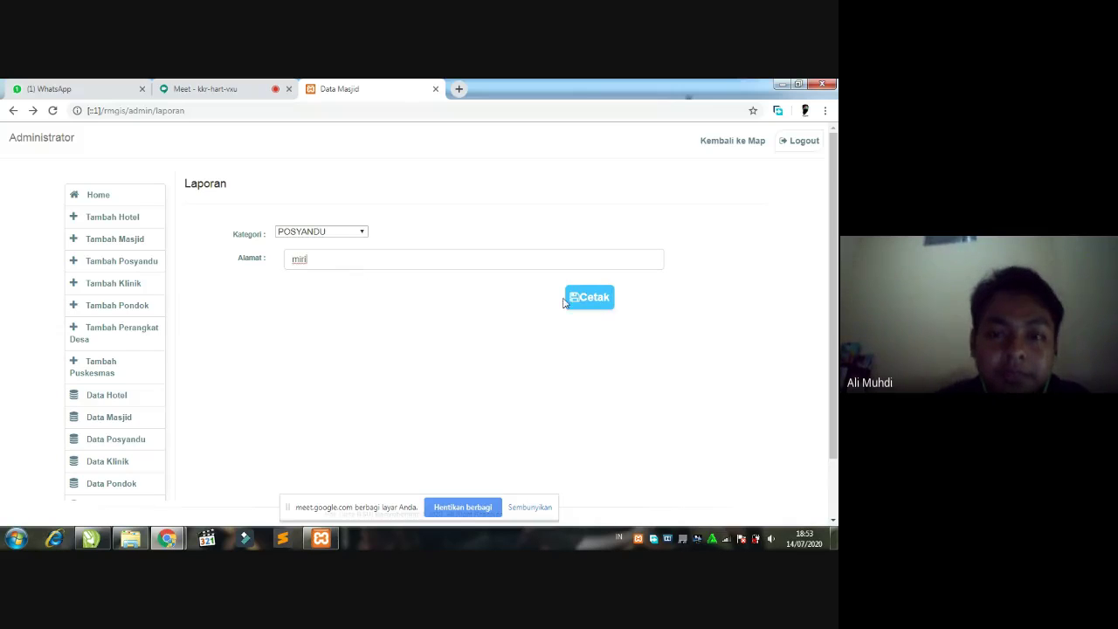
click(582, 298)
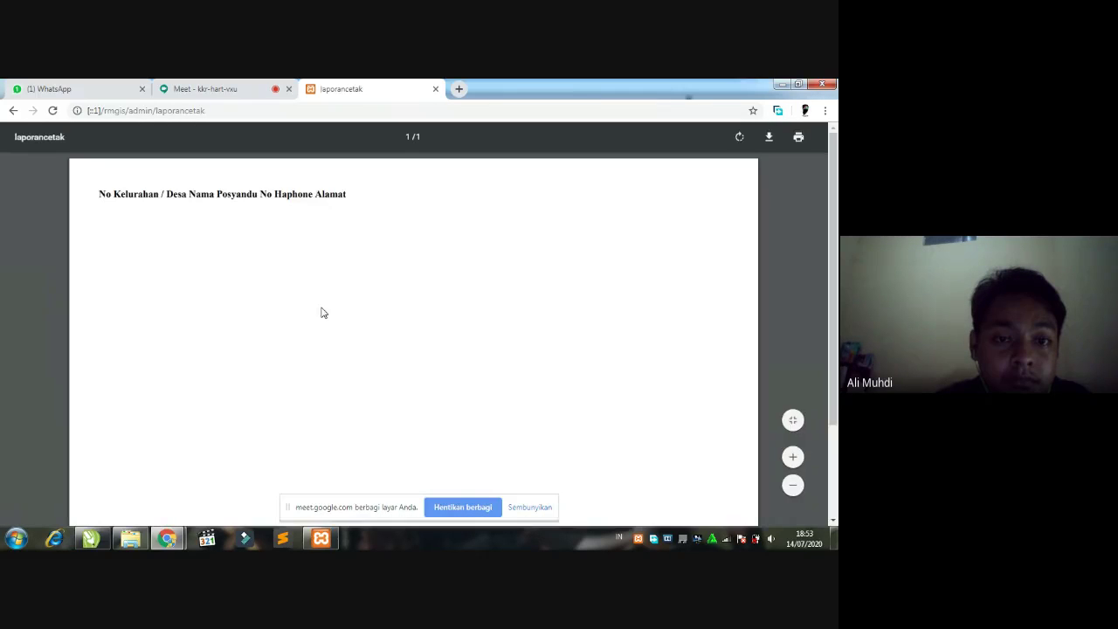
click(13, 111)
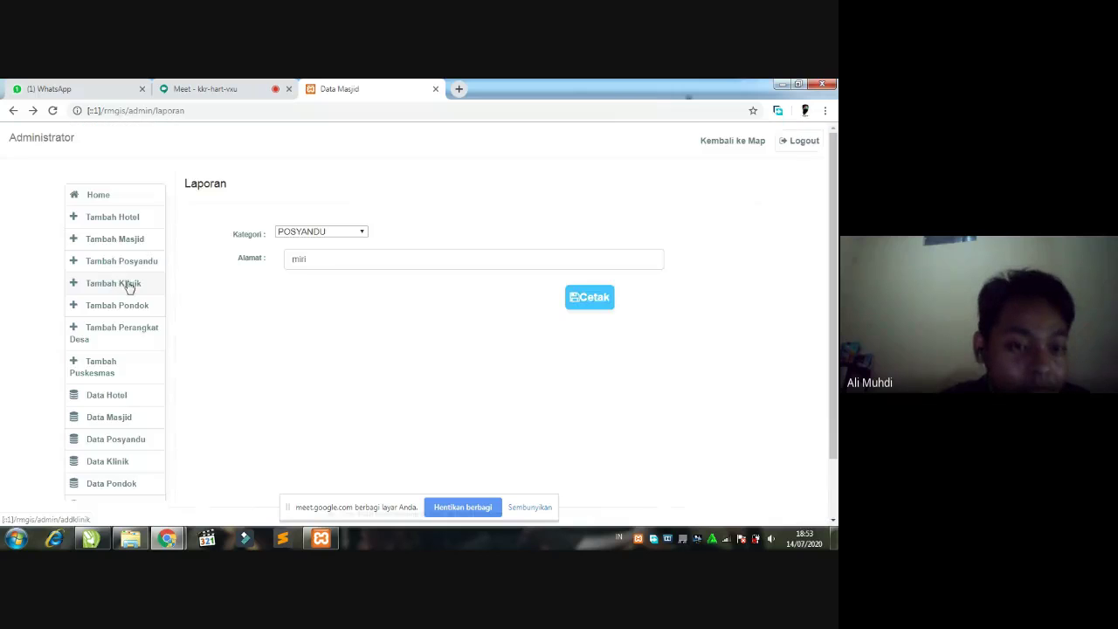
- Look over the Data Posyandu table, then go back to the admin home page
click(119, 449)
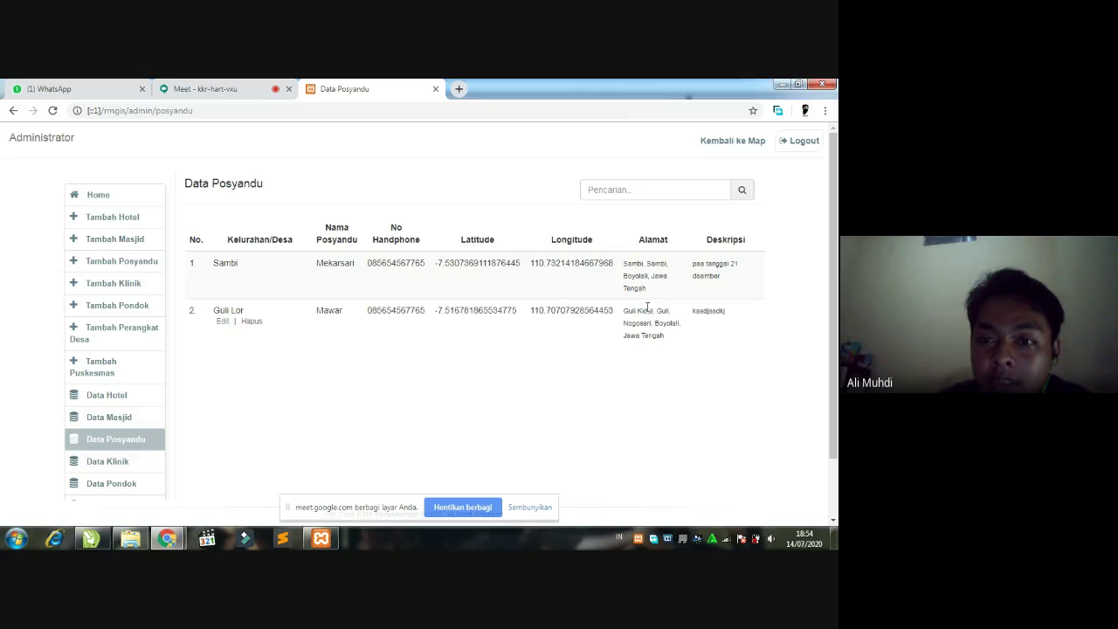
scroll(140, 436, down, 1)
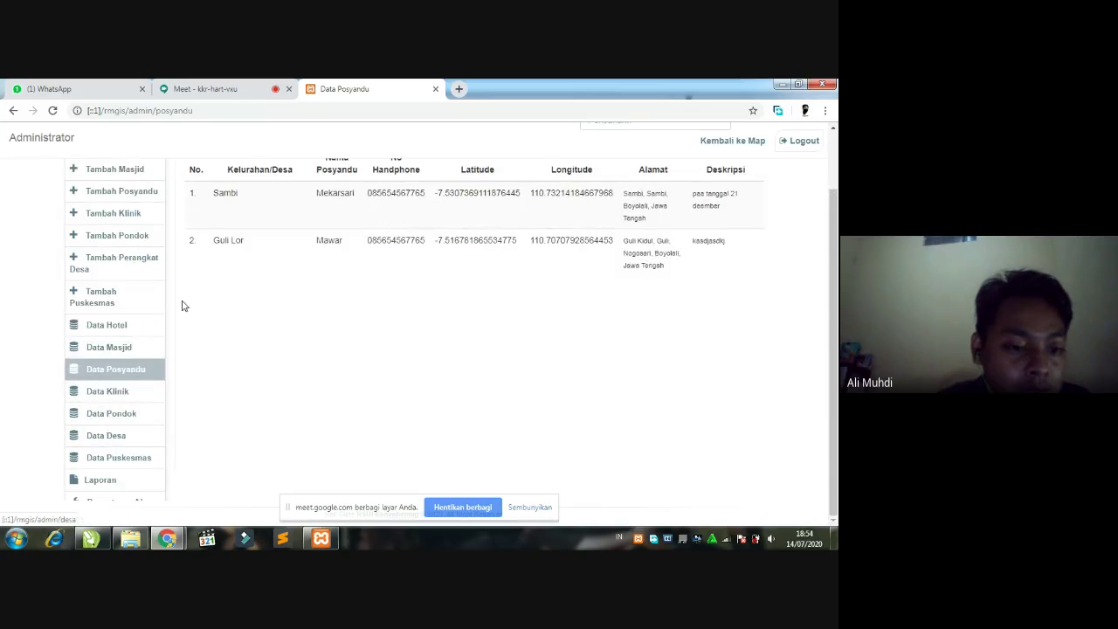
scroll(148, 248, up, 1)
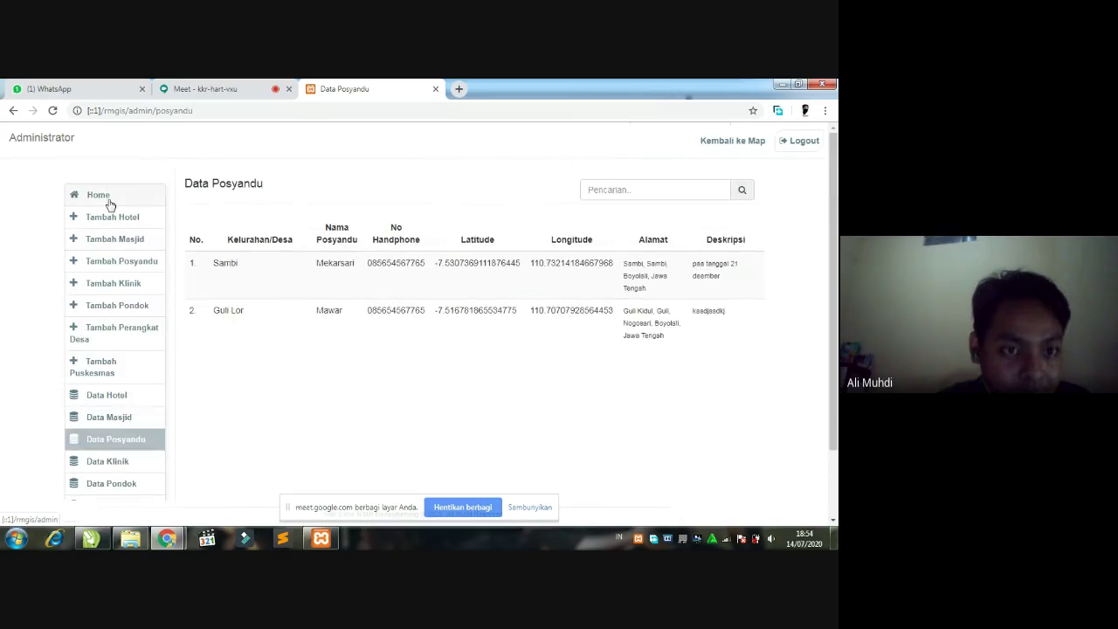
click(107, 200)
- Review the Pengaturan Akun account settings, then return to the admin home page
scroll(160, 334, down, 2)
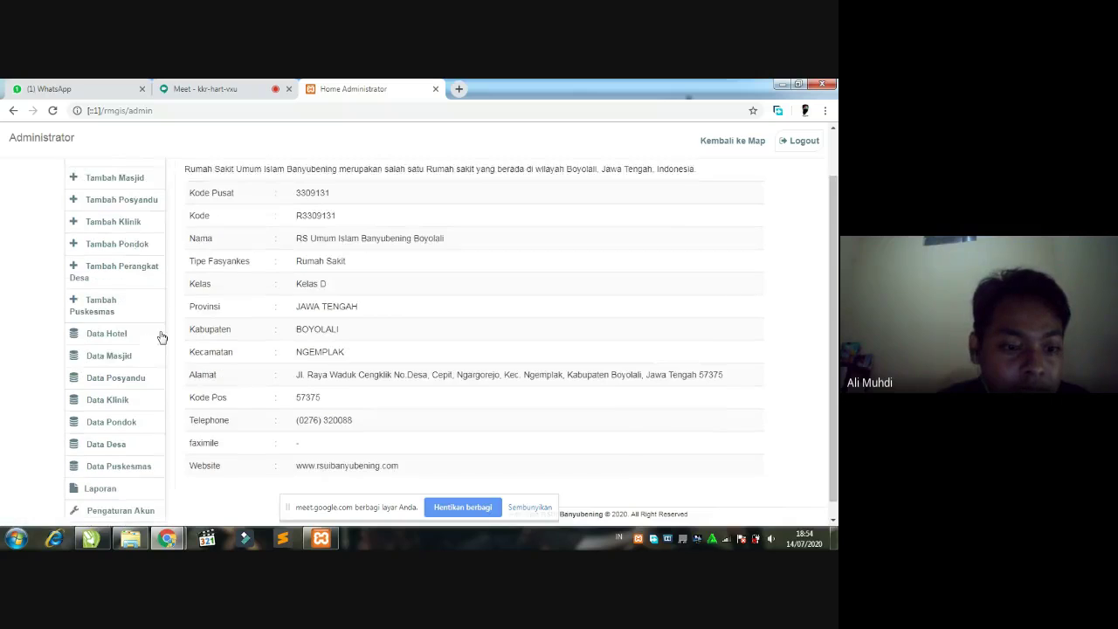
click(122, 502)
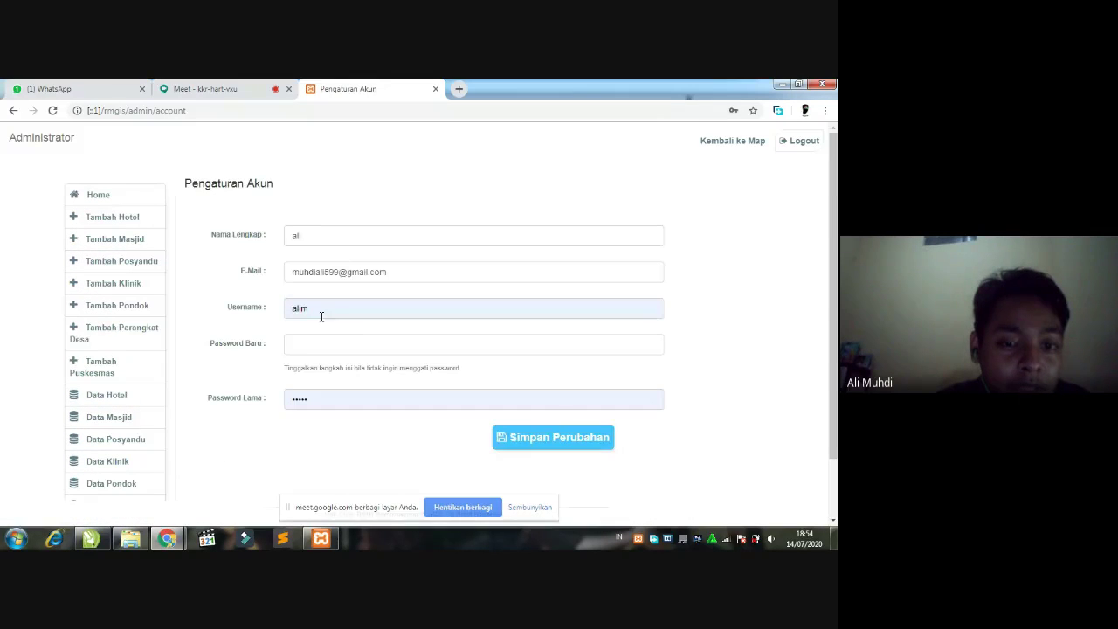
scroll(452, 338, down, 2)
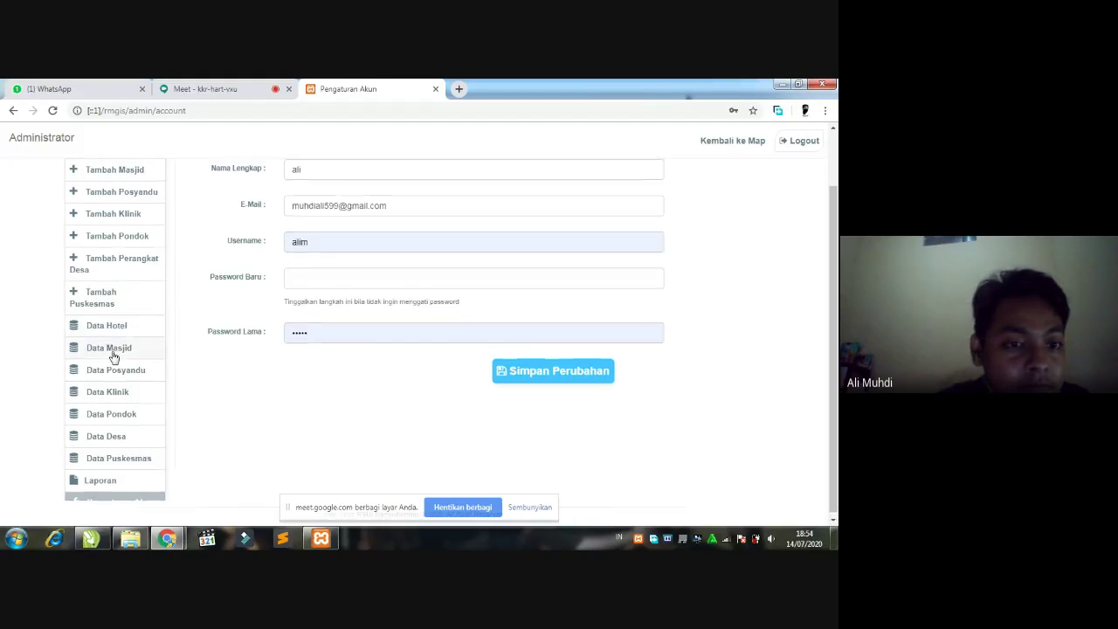
scroll(116, 349, up, 2)
click(109, 197)
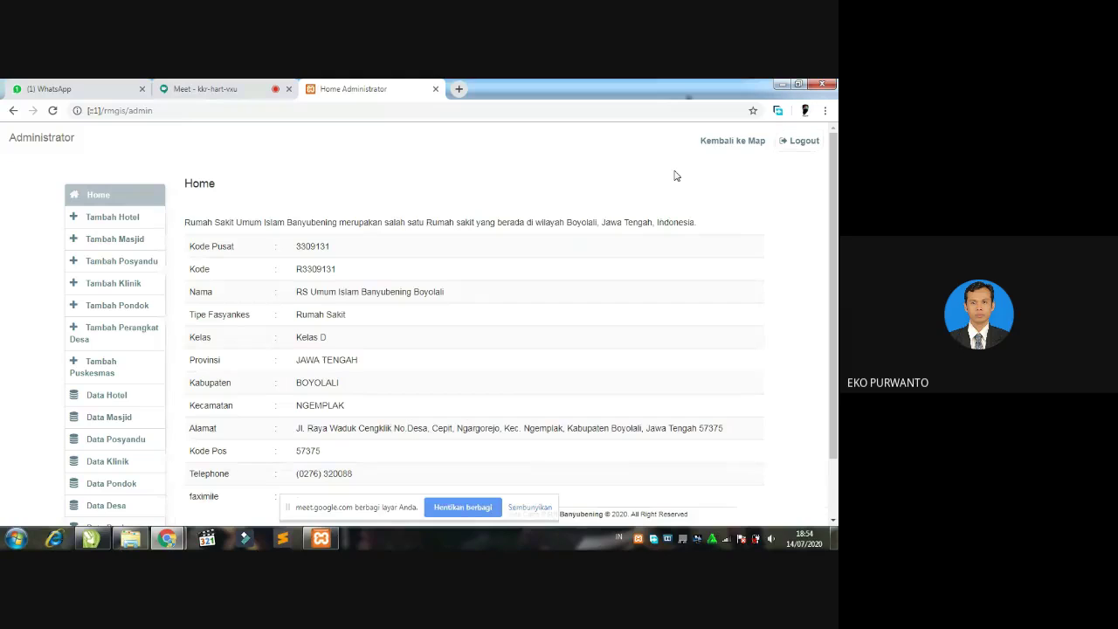
- Return to the public map, dismiss the Maps error, and pan to centre the location markers
click(730, 144)
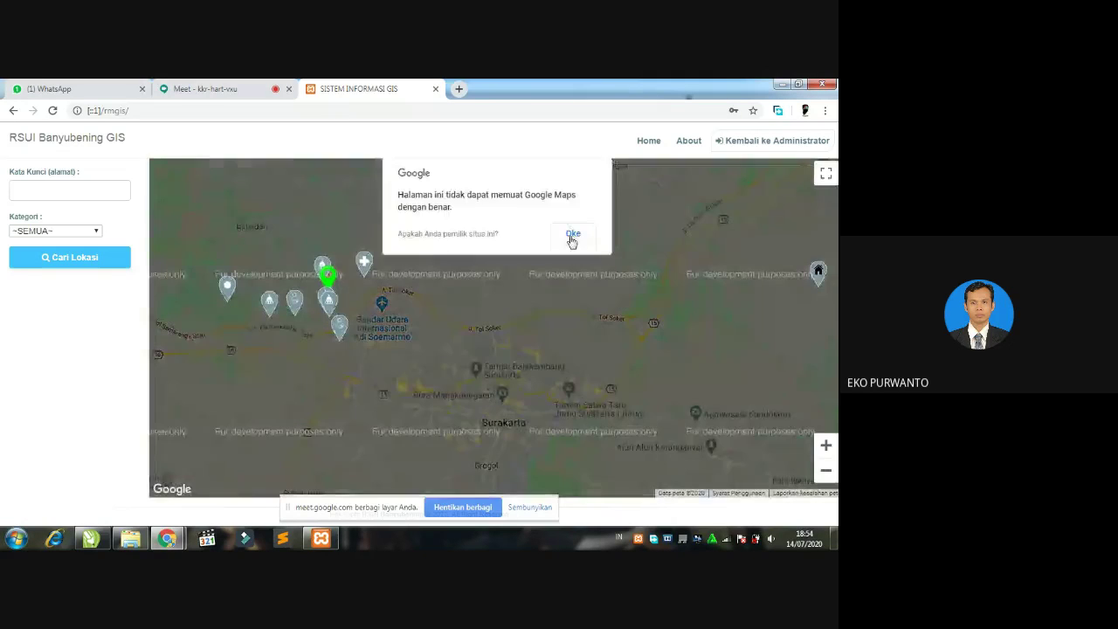
click(569, 233)
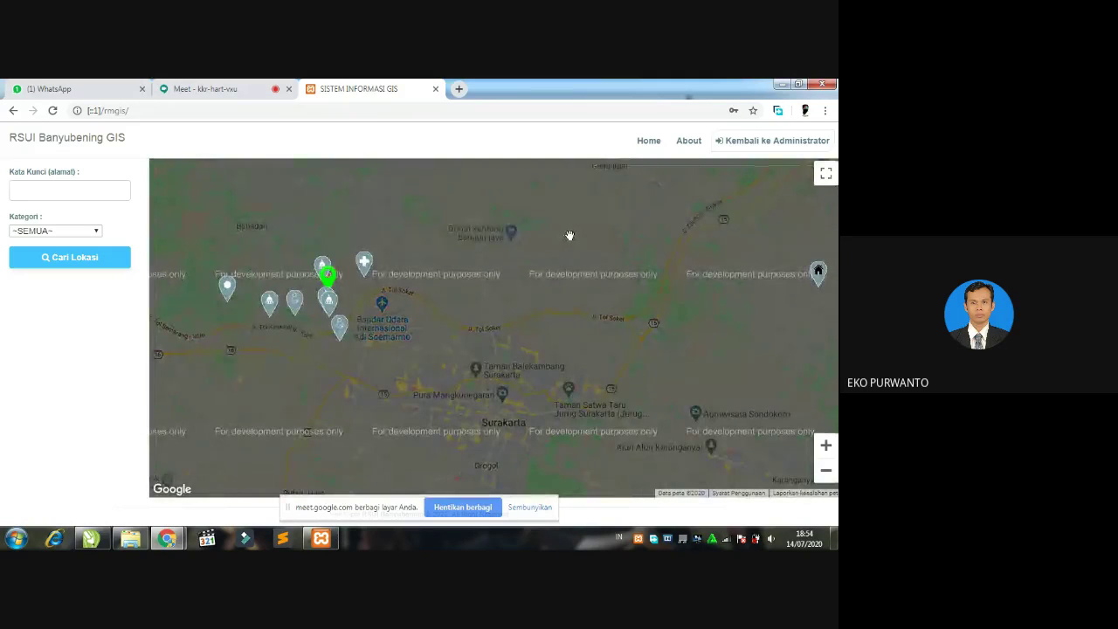
drag(650, 303, 659, 299)
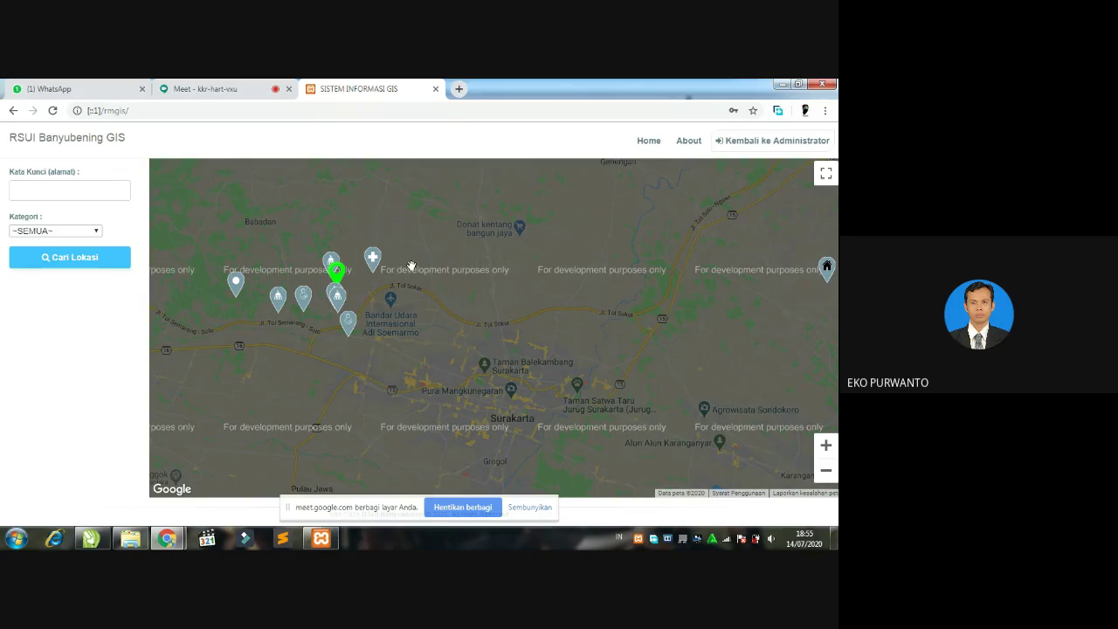
drag(466, 288, 502, 301)
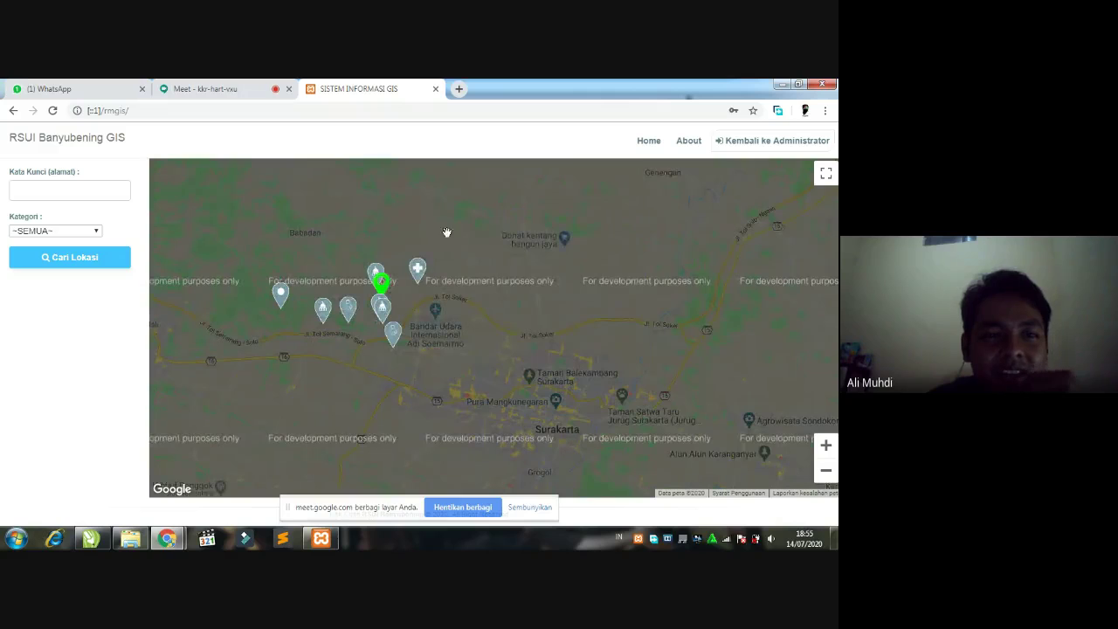
- Close the screen-sharing notice and switch over to the Google Meet call
click(214, 88)
click(367, 88)
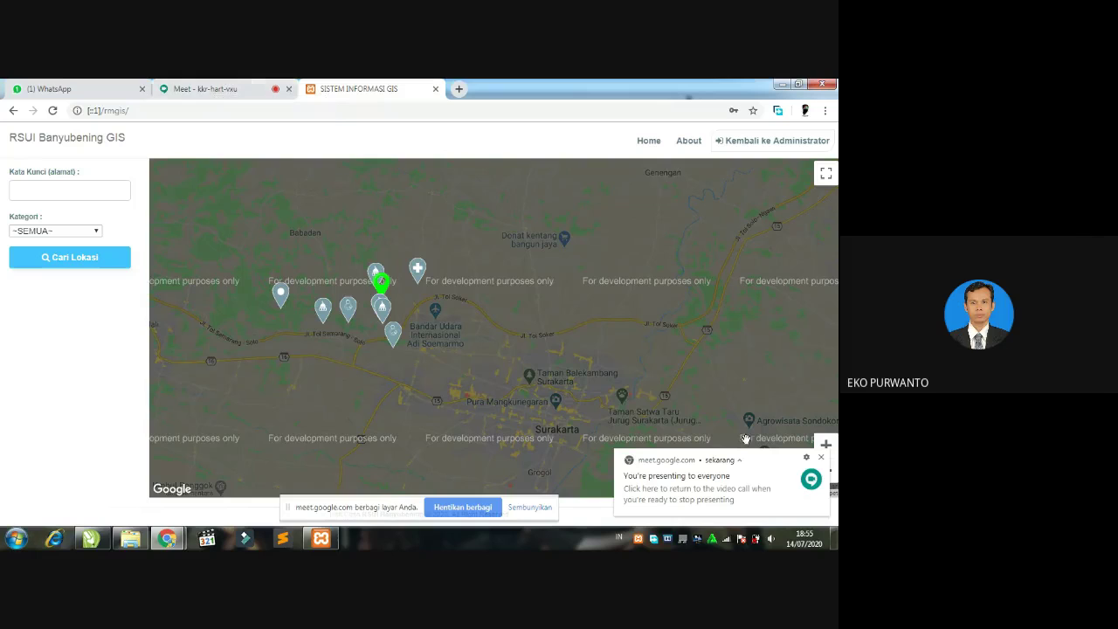
click(822, 460)
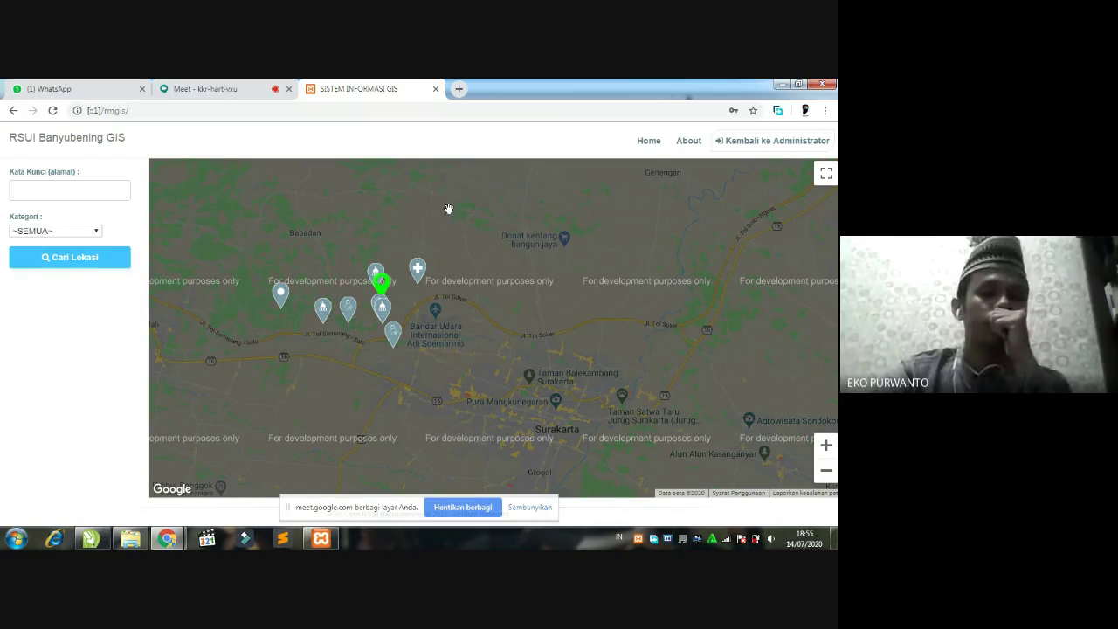
click(213, 89)
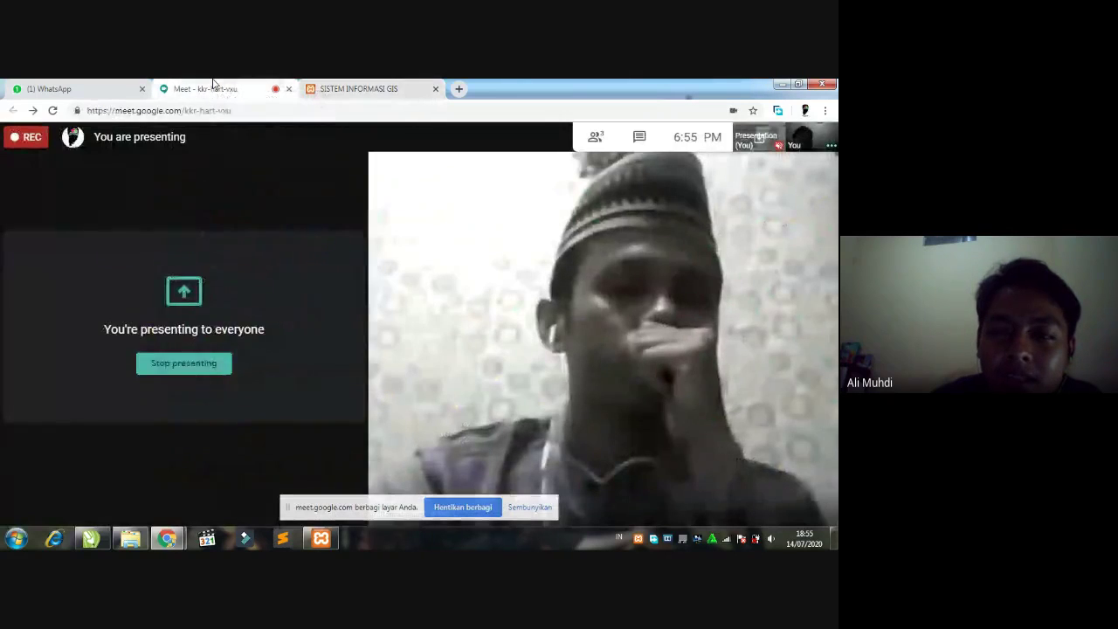